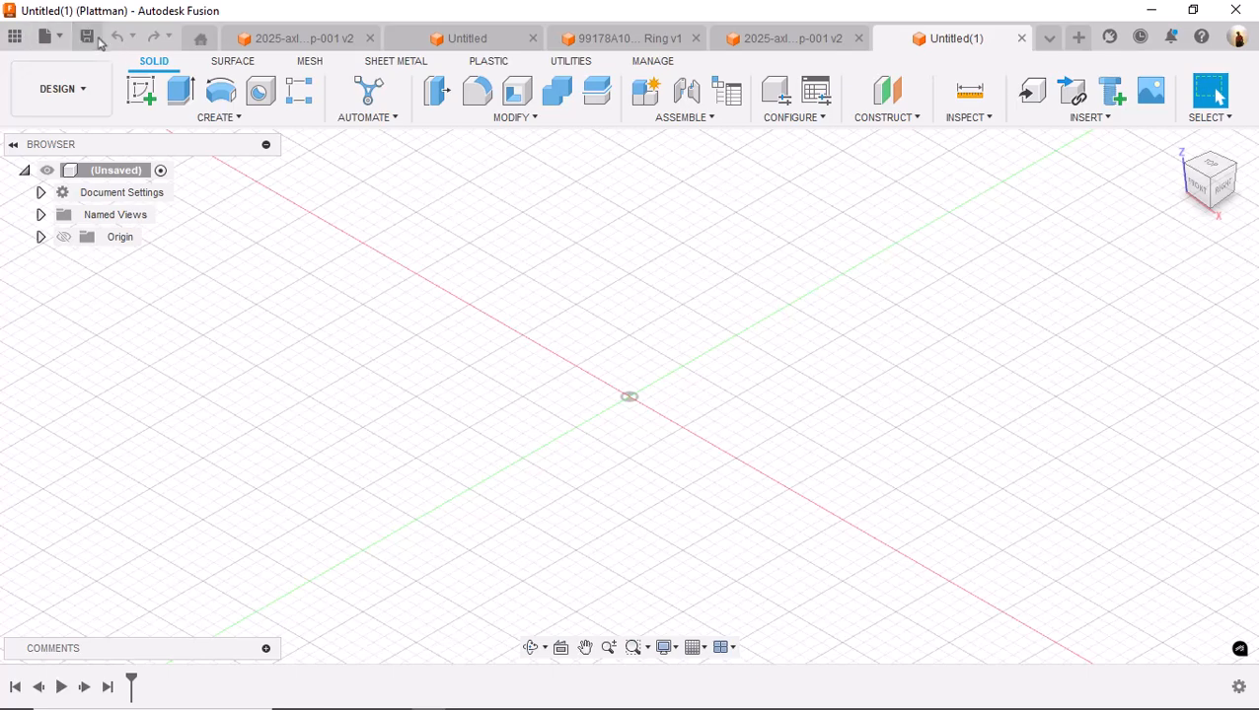
Save the new design as 2025-screw-eye-001 in the co2 dragster parts folder
{"action": "left_click", "coordinate": [90, 40]}
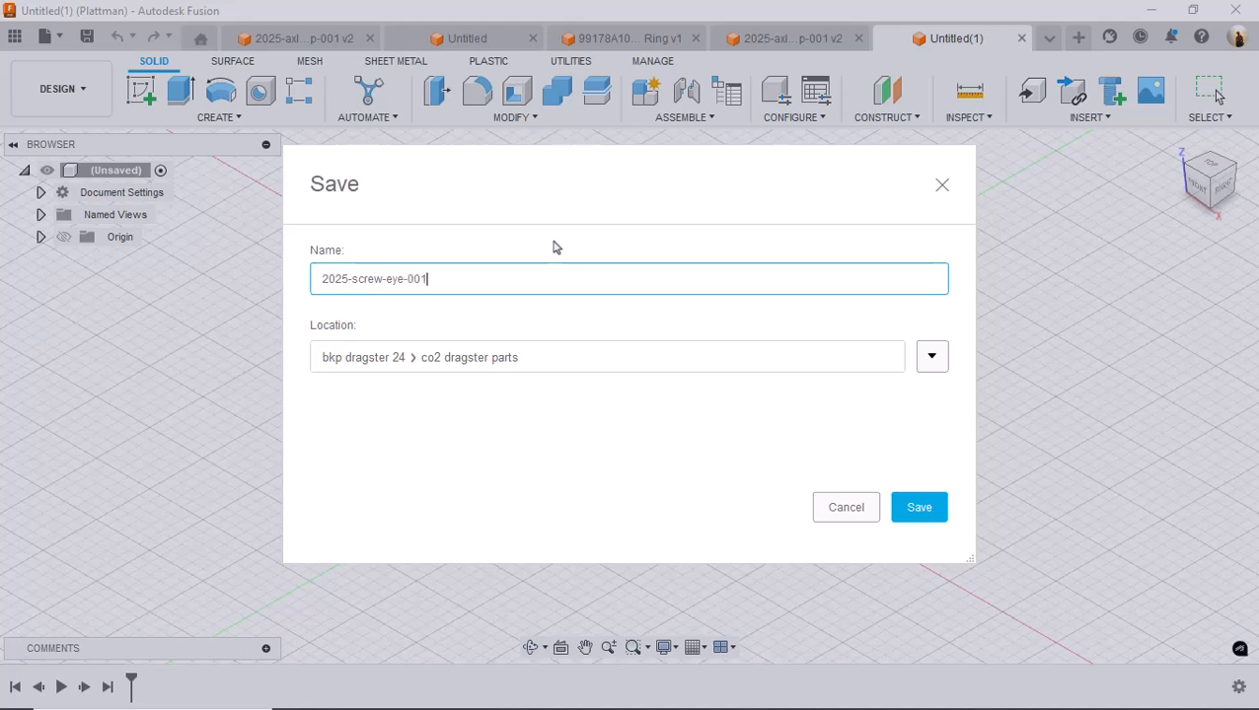
{"action": "key", "text": "Return"}
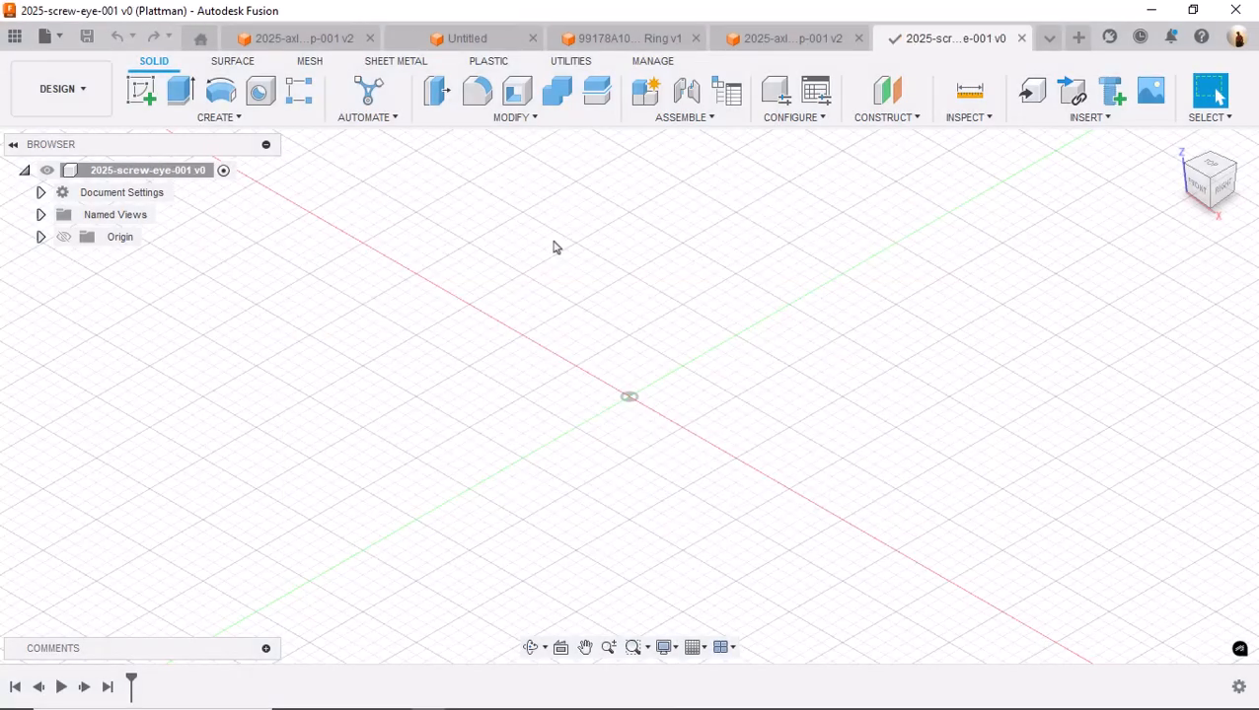
Start a sketch on the front plane and draw a 10 mm vertical line upward from the origin
{"action": "left_click", "coordinate": [141, 87]}
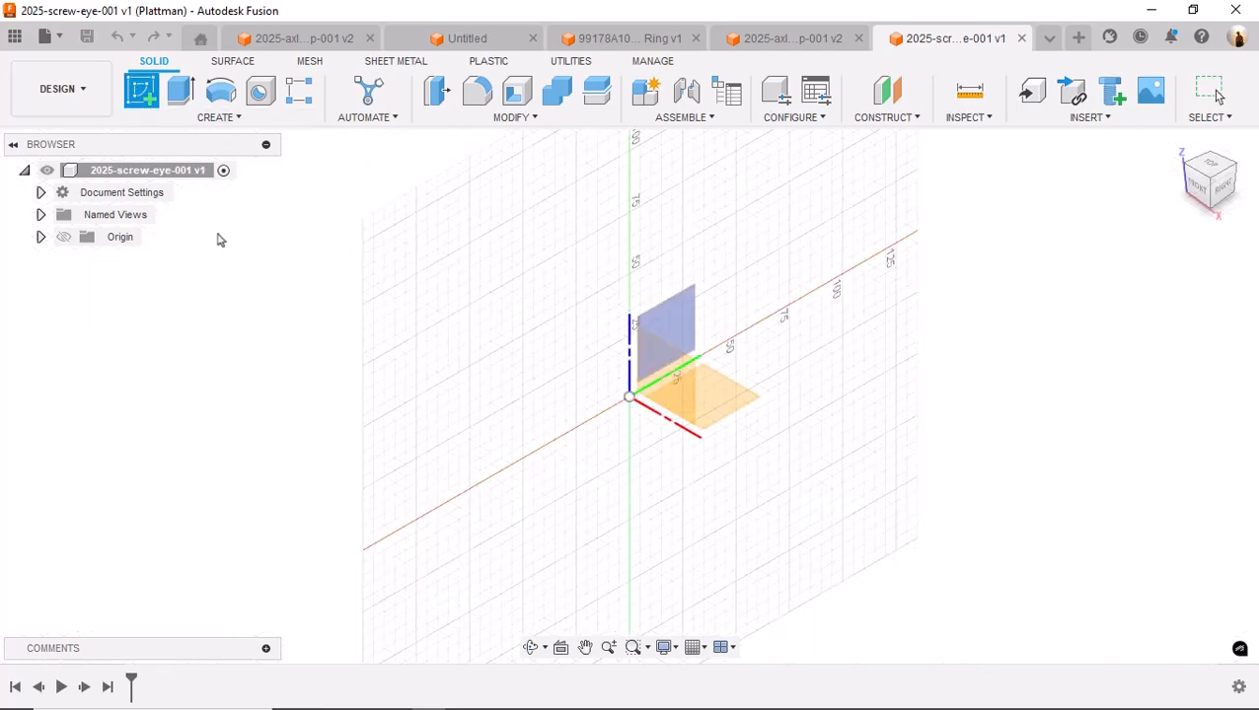
{"action": "left_click", "coordinate": [664, 370]}
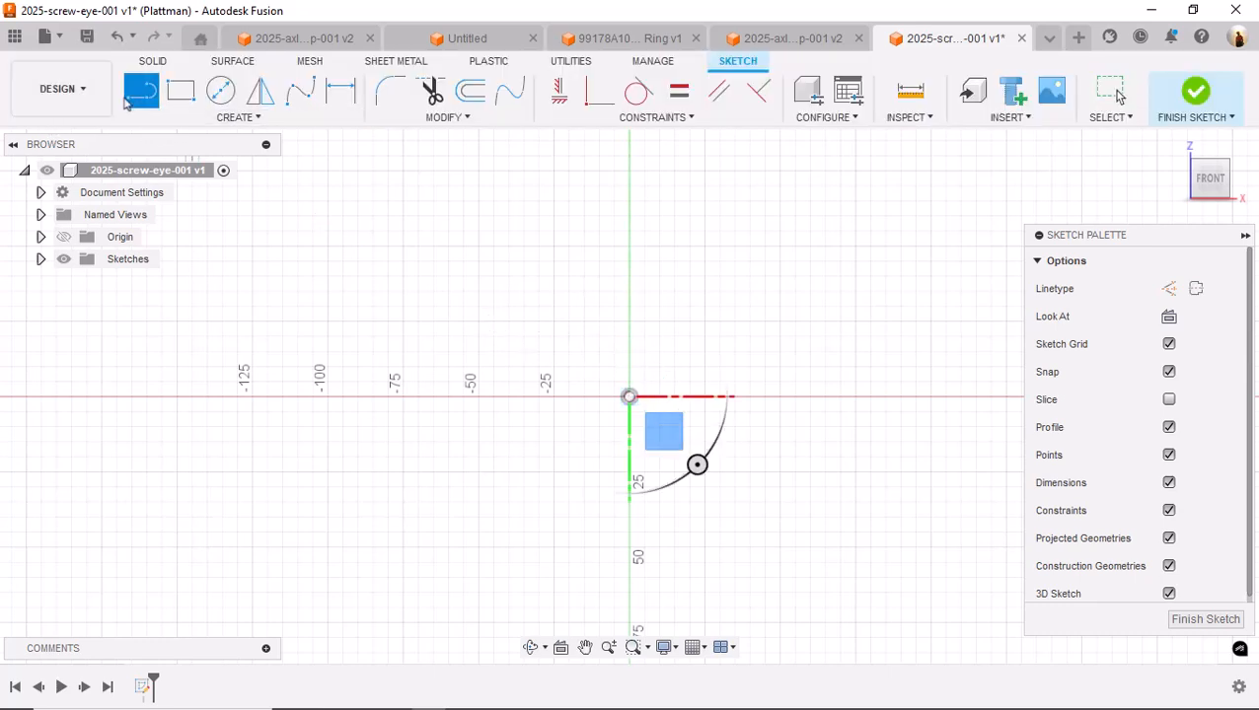
{"action": "left_click", "coordinate": [628, 396]}
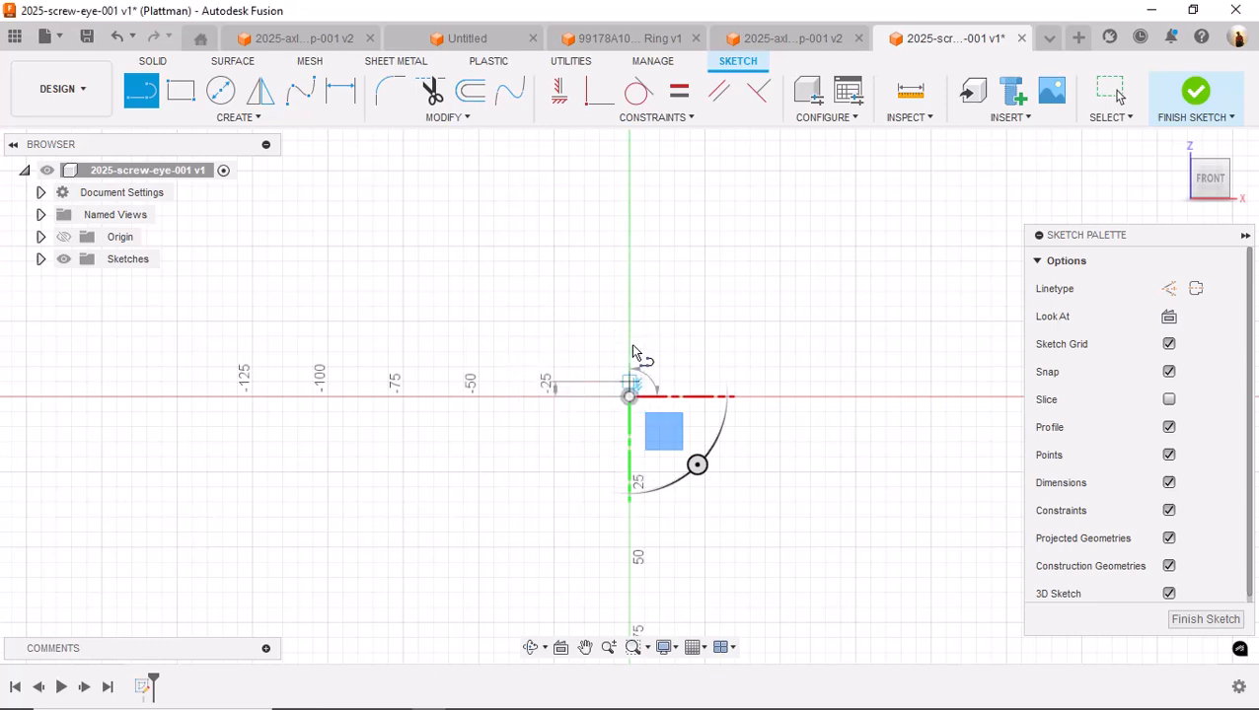
{"action": "type", "text": "10"}
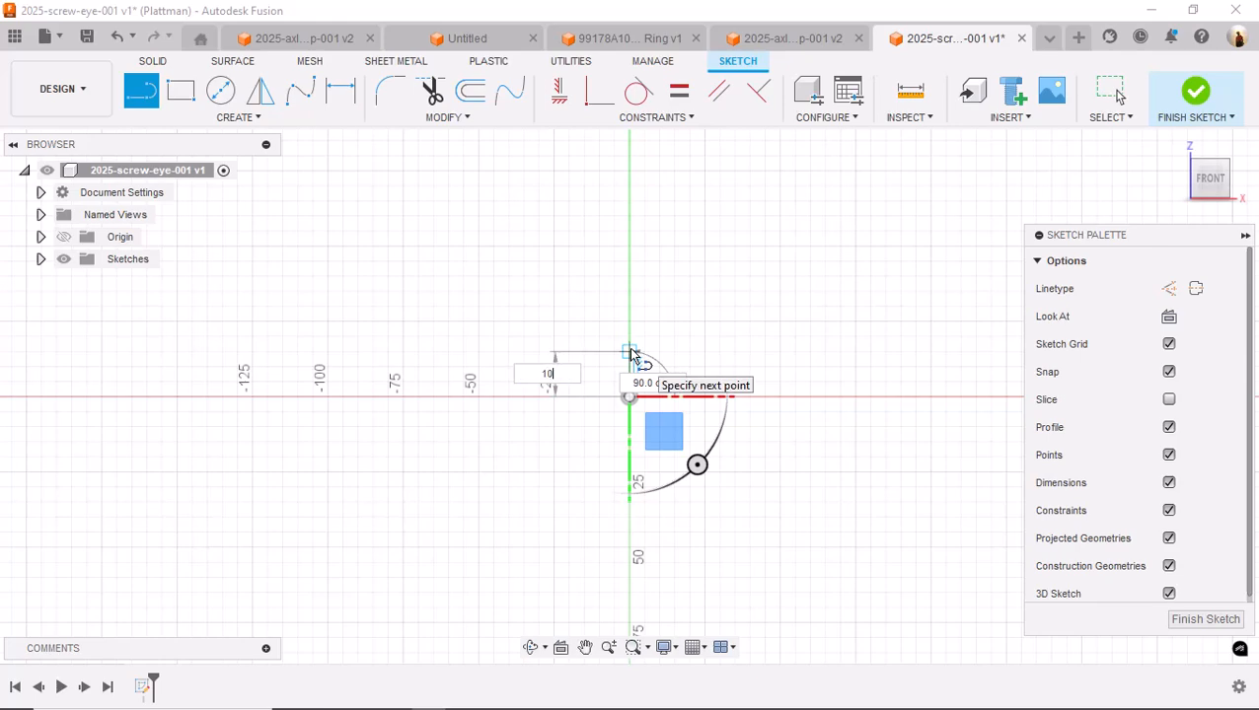
{"action": "key", "text": "Return"}
{"action": "key", "text": "Escape"}
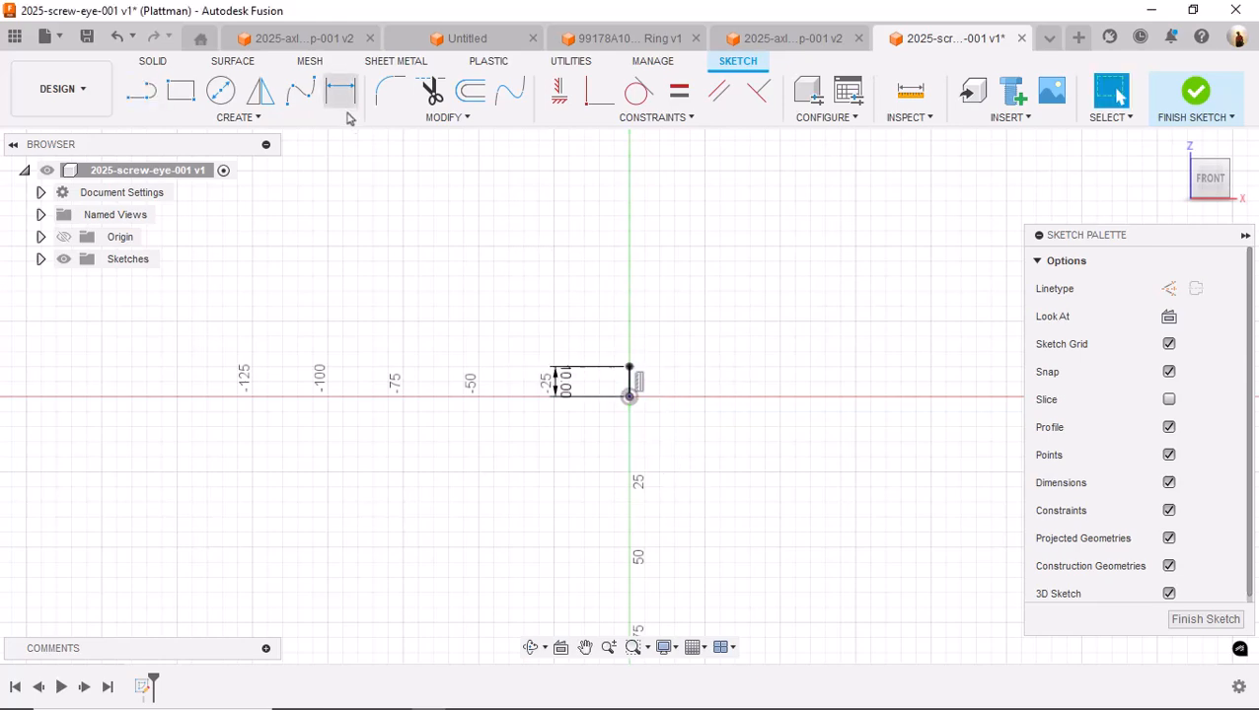
{"action": "scroll", "coordinate": [607, 395], "scroll_direction": "up", "scroll_amount": 8}
{"action": "scroll", "coordinate": [592, 374], "scroll_direction": "up", "scroll_amount": 6}
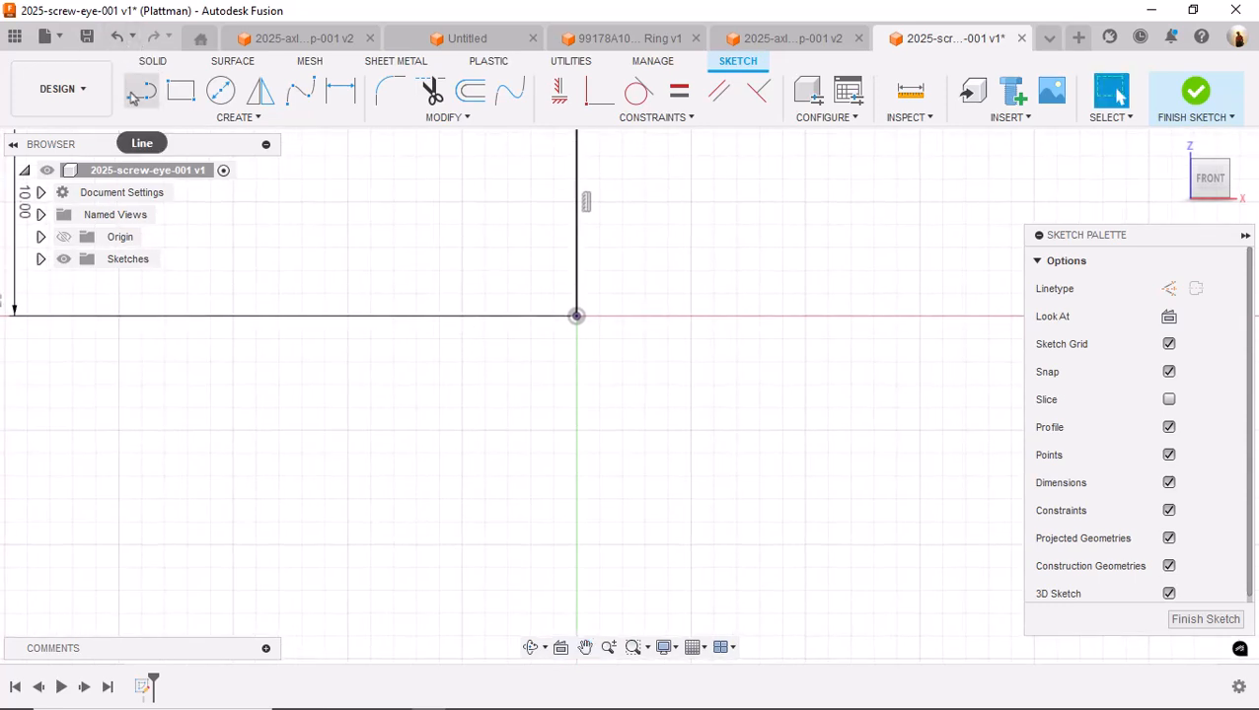
{"action": "left_click", "coordinate": [235, 117]}
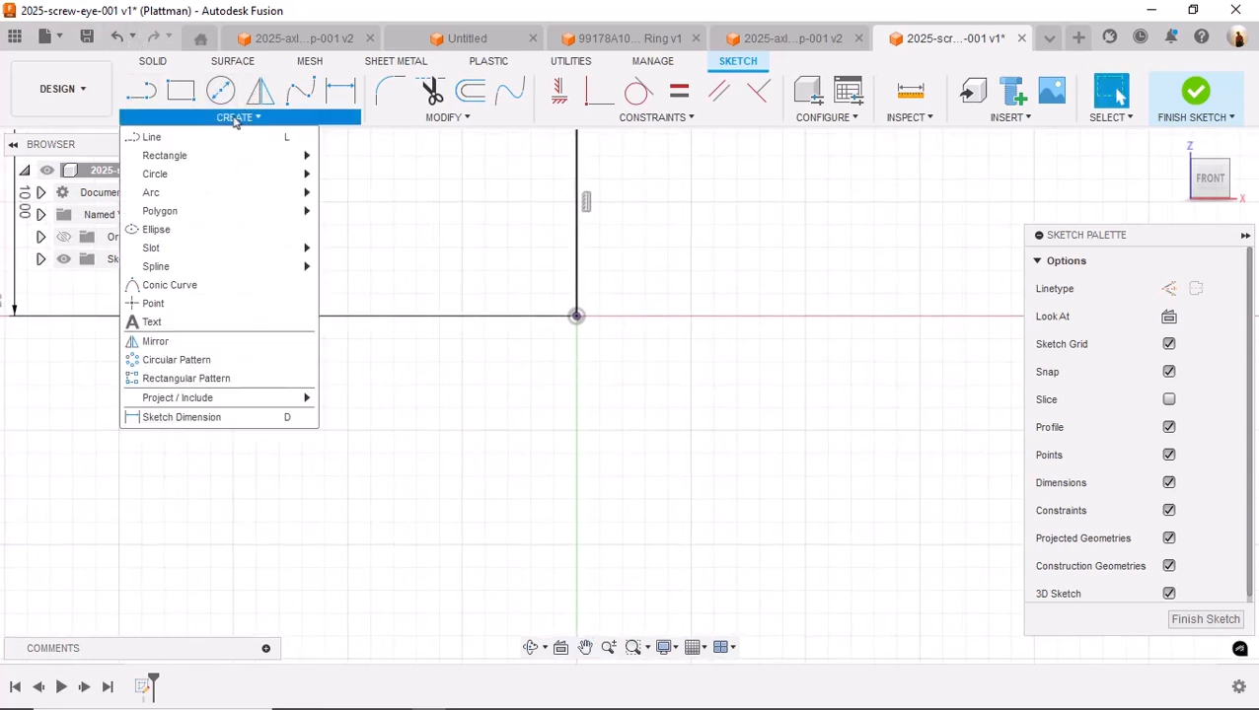
{"action": "mouse_move", "coordinate": [174, 194]}
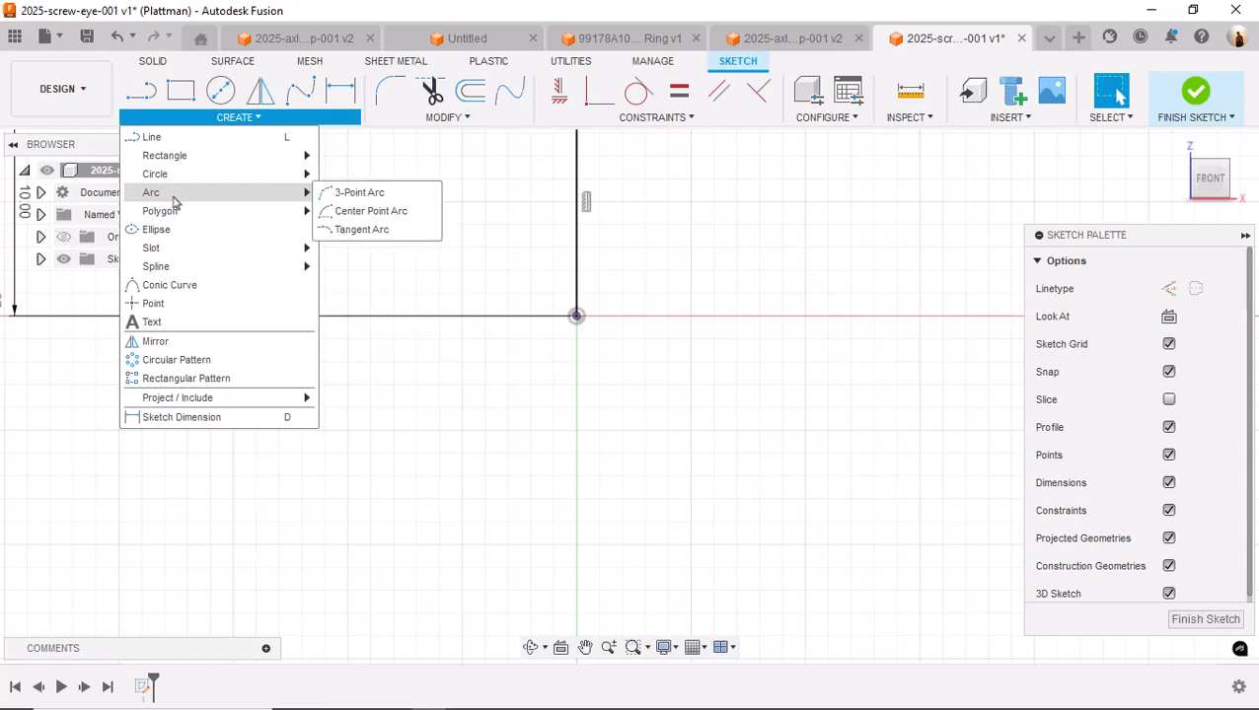
{"action": "left_click", "coordinate": [353, 215]}
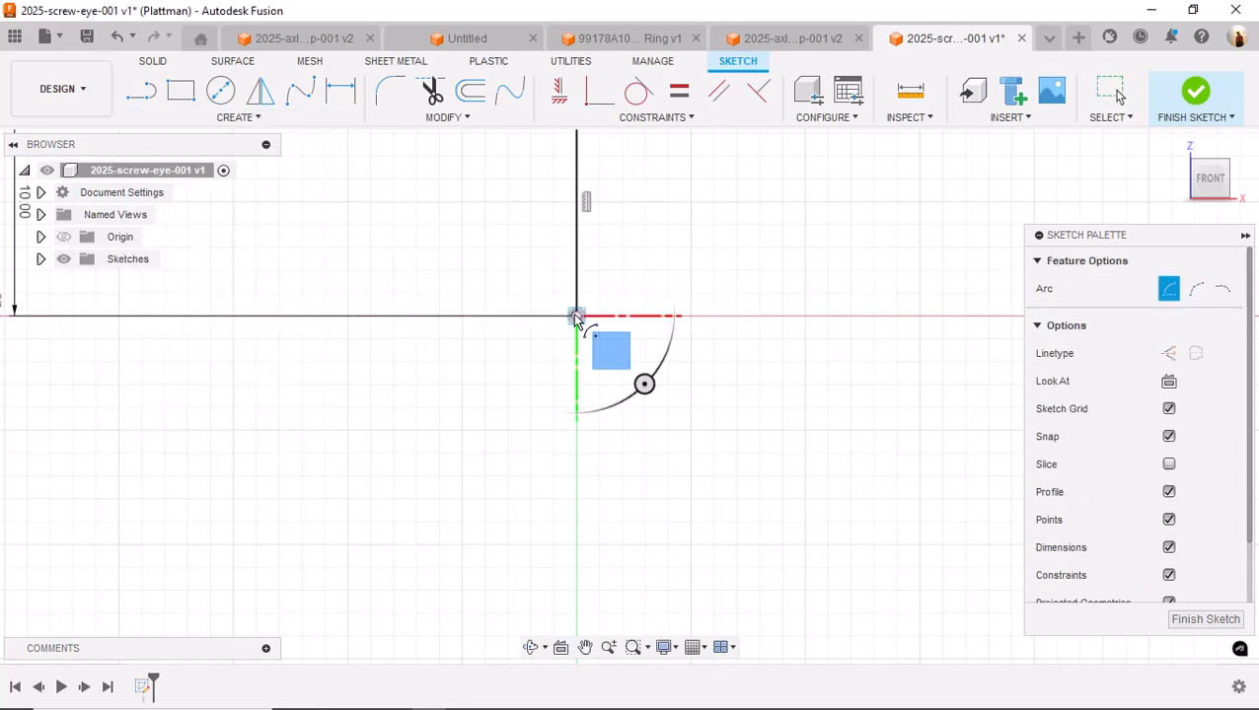
{"action": "left_click", "coordinate": [579, 393]}
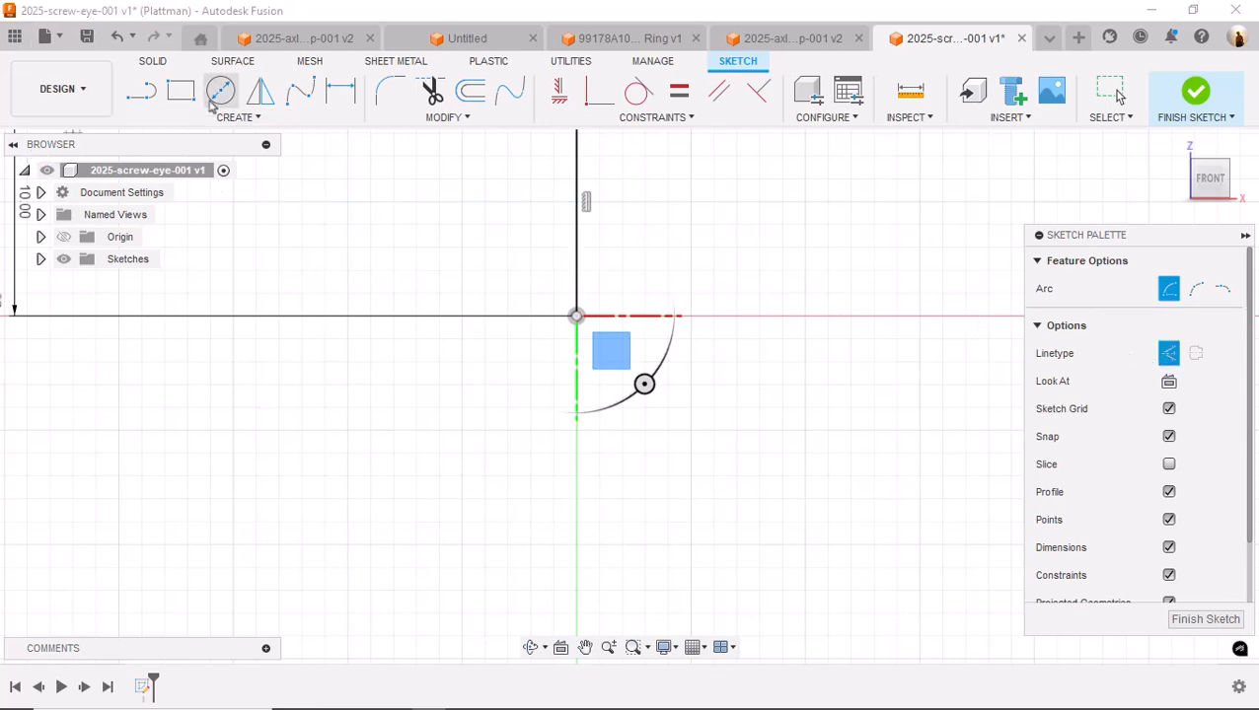
Draw a 2.5 mm vertical construction line downward from the origin
{"action": "key", "text": "l"}
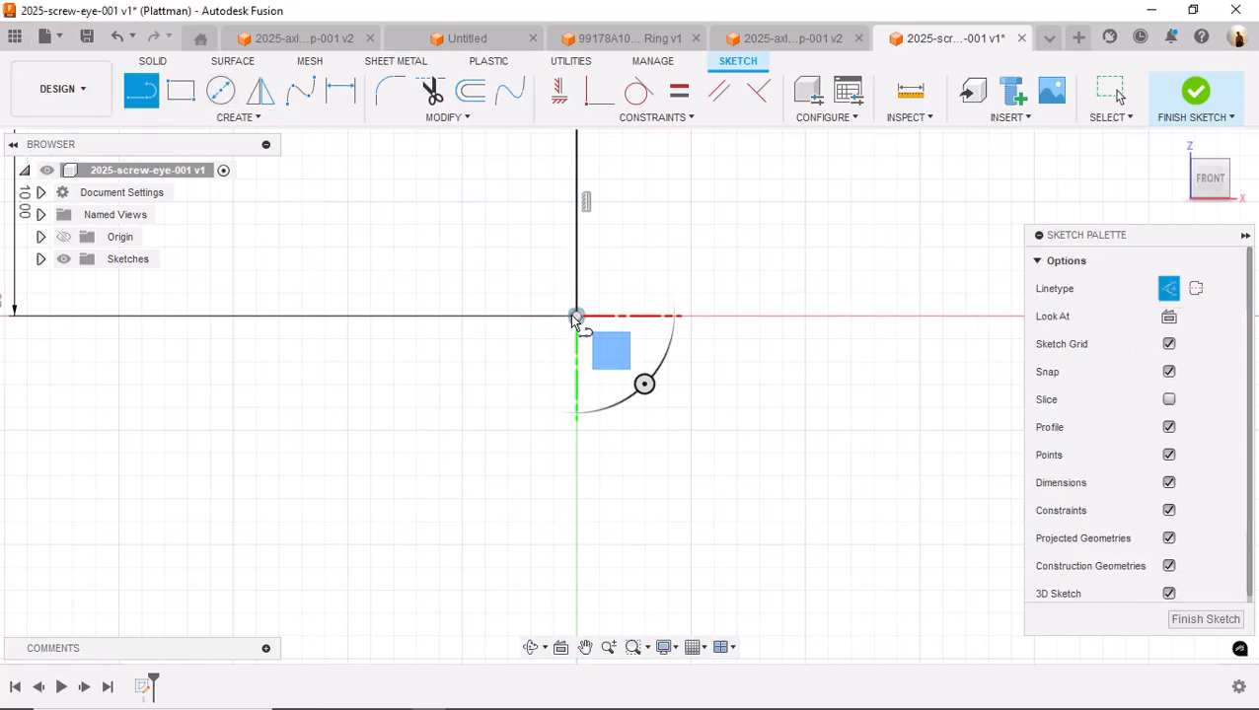
{"action": "left_click", "coordinate": [575, 317]}
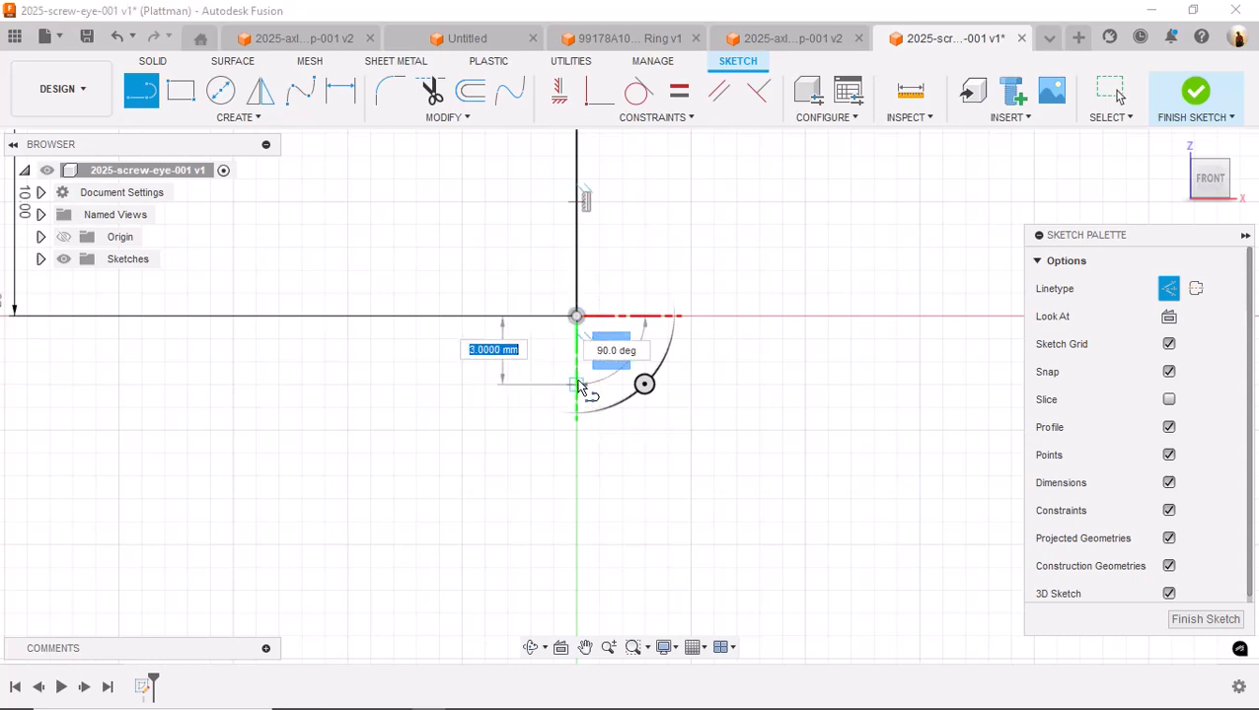
{"action": "type", "text": "2.5"}
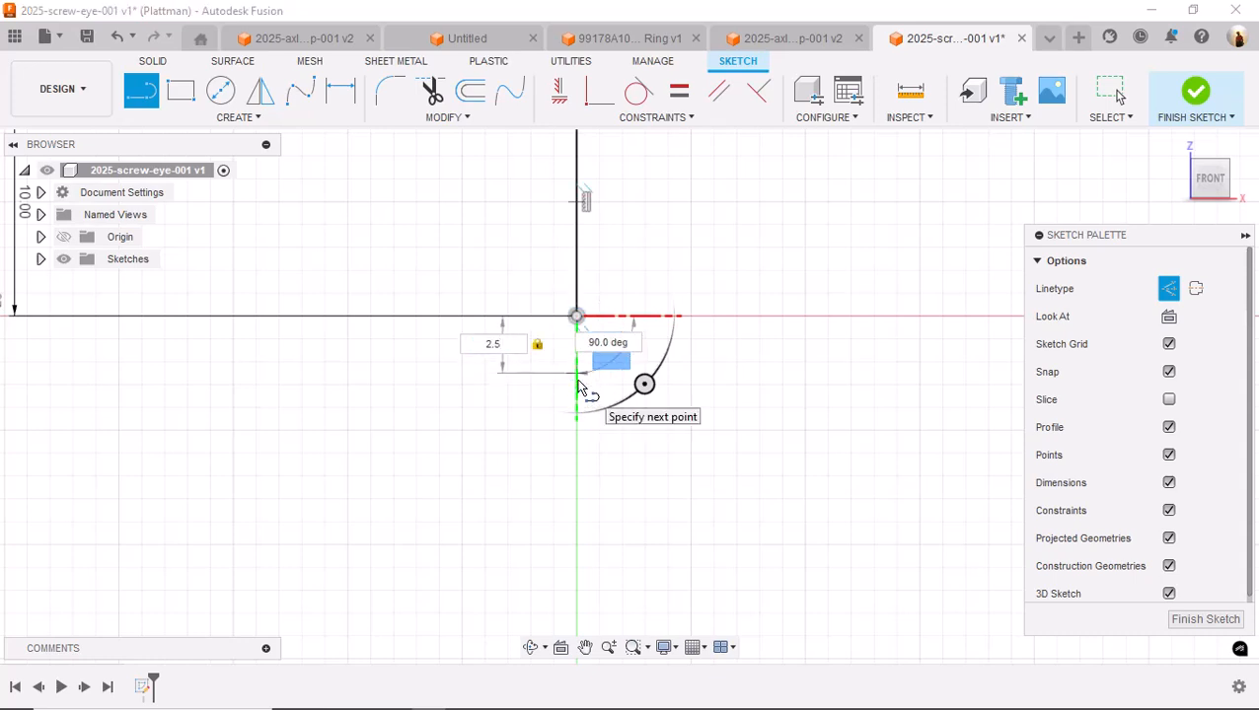
{"action": "key", "text": "Return"}
{"action": "key", "text": "Escape"}
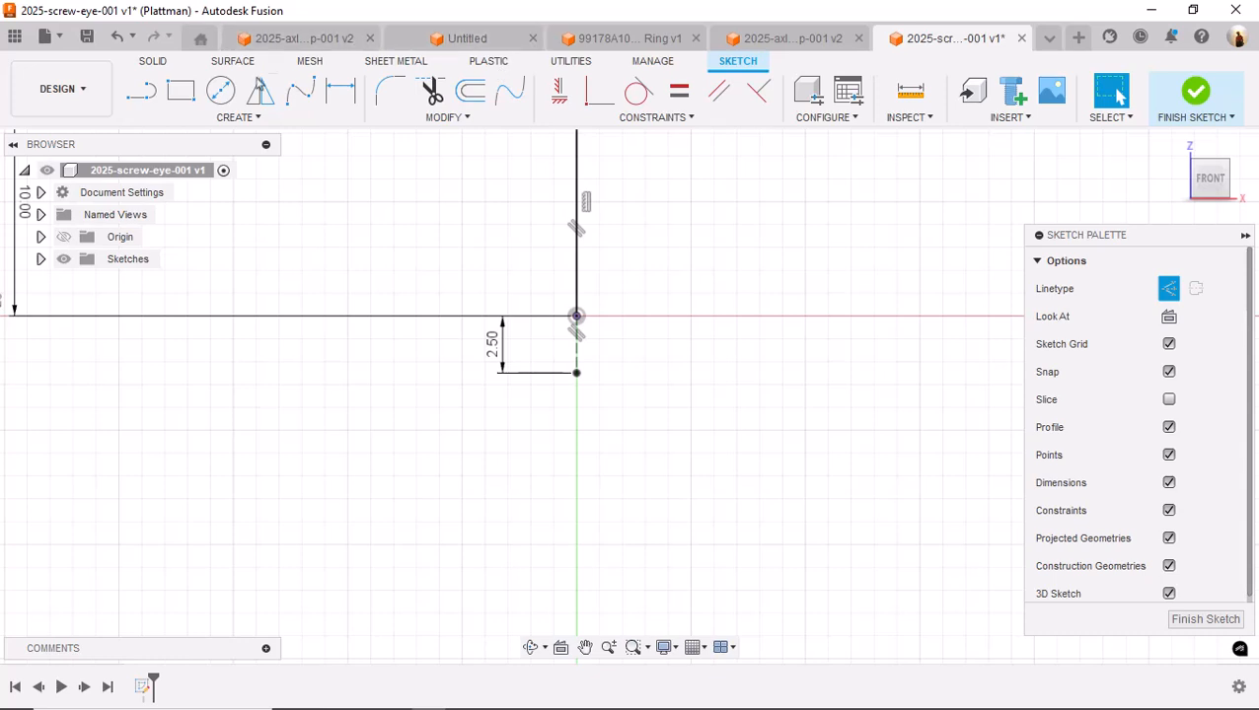
Try a 350° center point arc around the lower end of the construction line, and undo it
{"action": "left_click", "coordinate": [221, 118]}
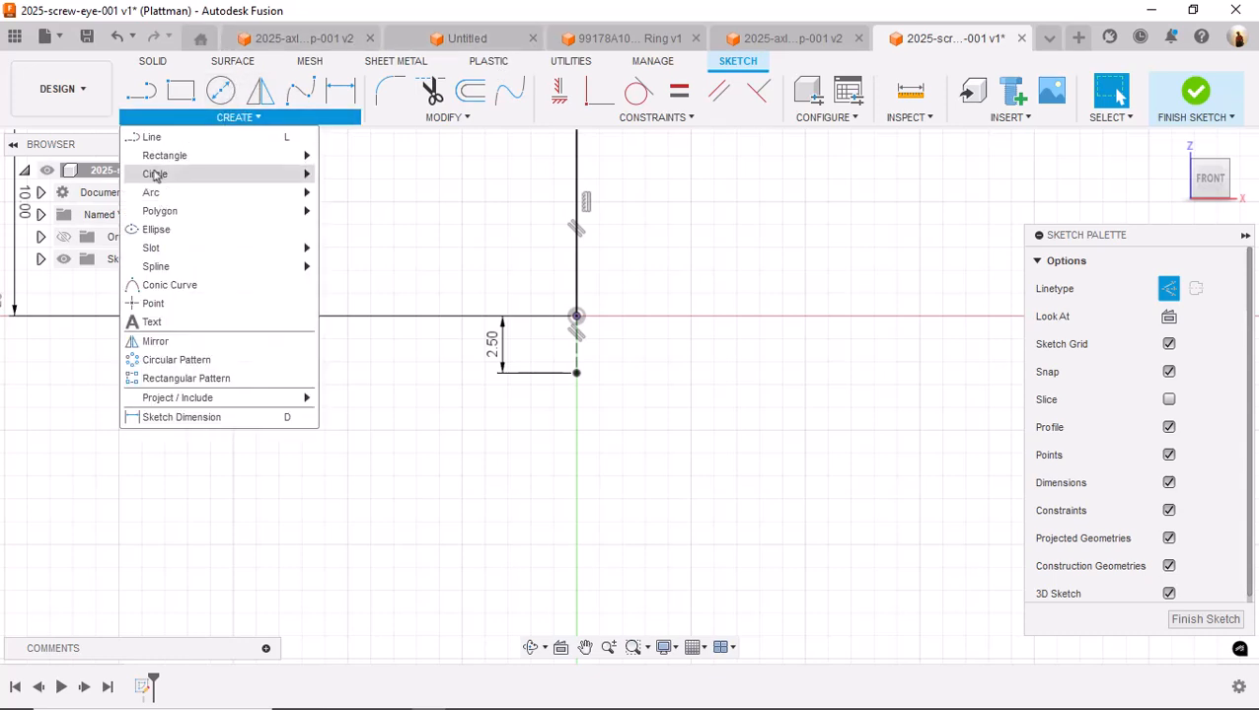
{"action": "mouse_move", "coordinate": [153, 193]}
{"action": "left_click", "coordinate": [341, 228]}
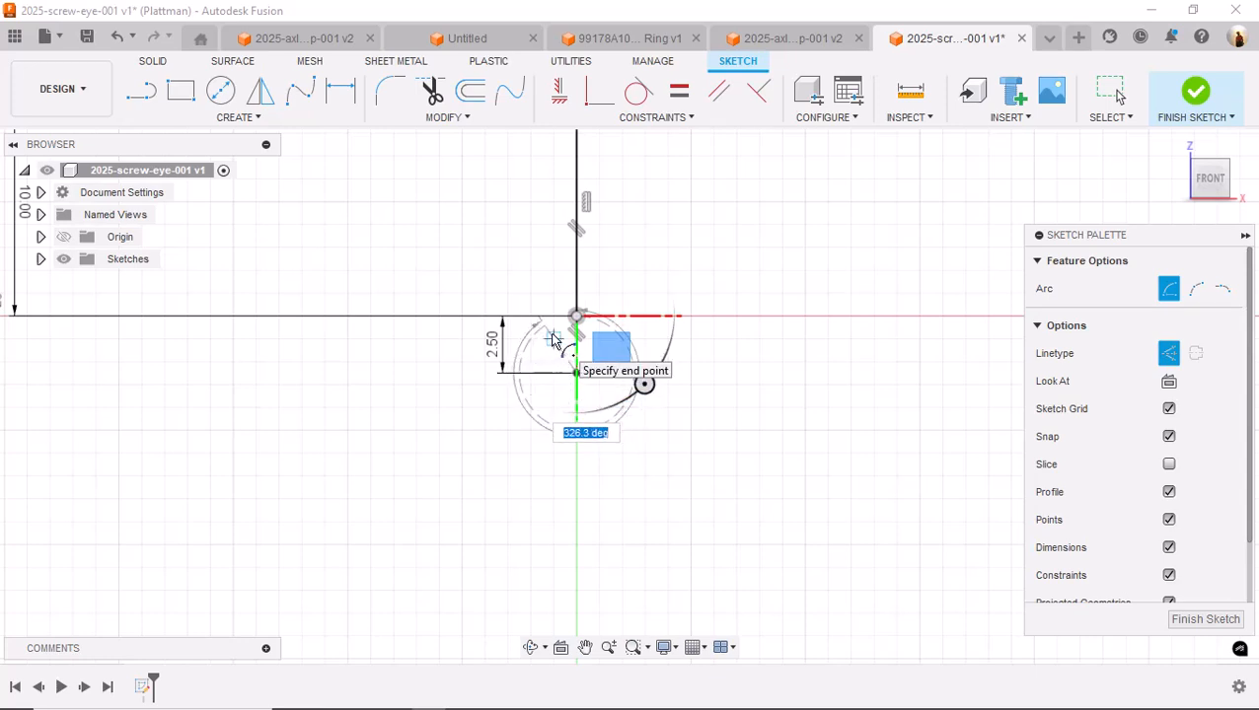
{"action": "type", "text": "0"}
{"action": "key", "text": "Tab"}
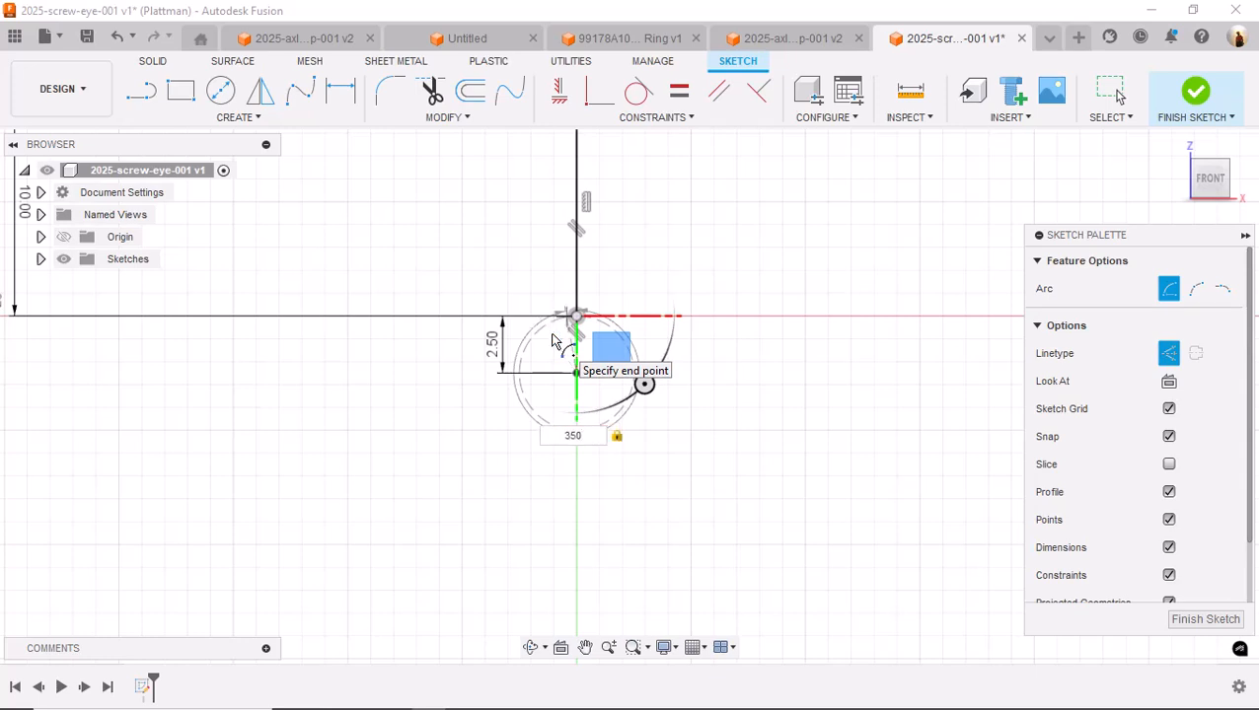
{"action": "key", "text": "Return"}
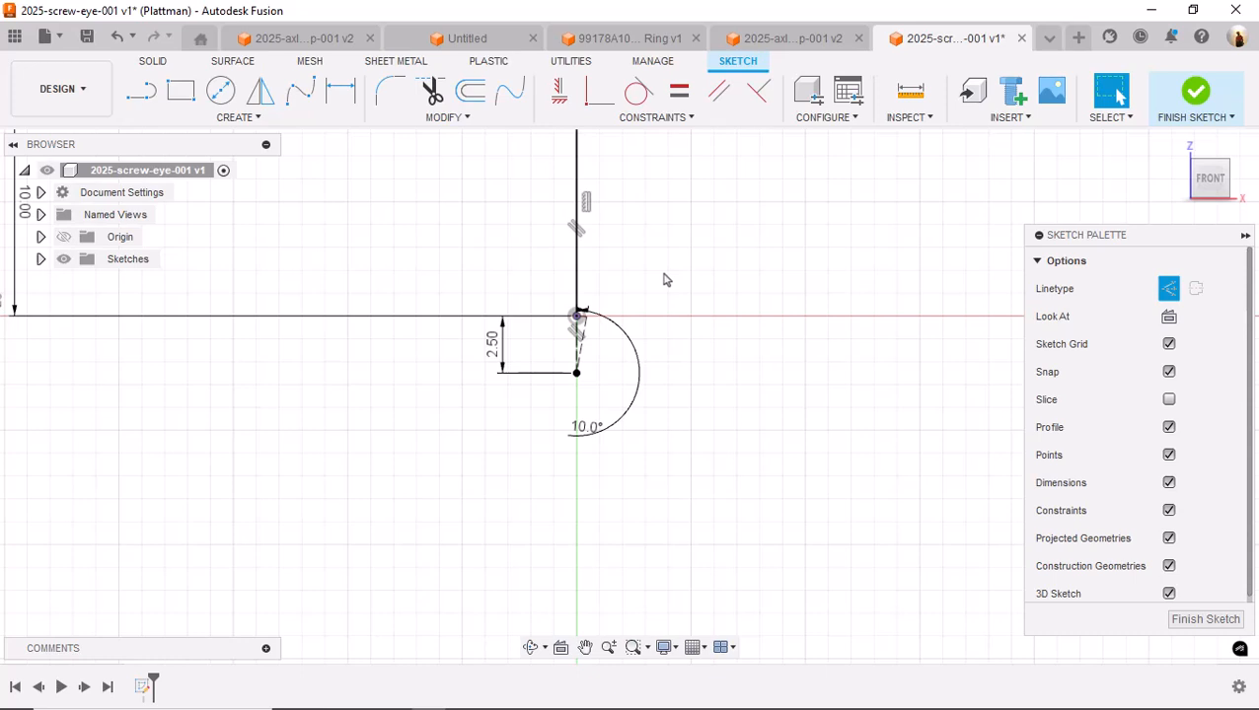
{"action": "key", "text": "ctrl+z"}
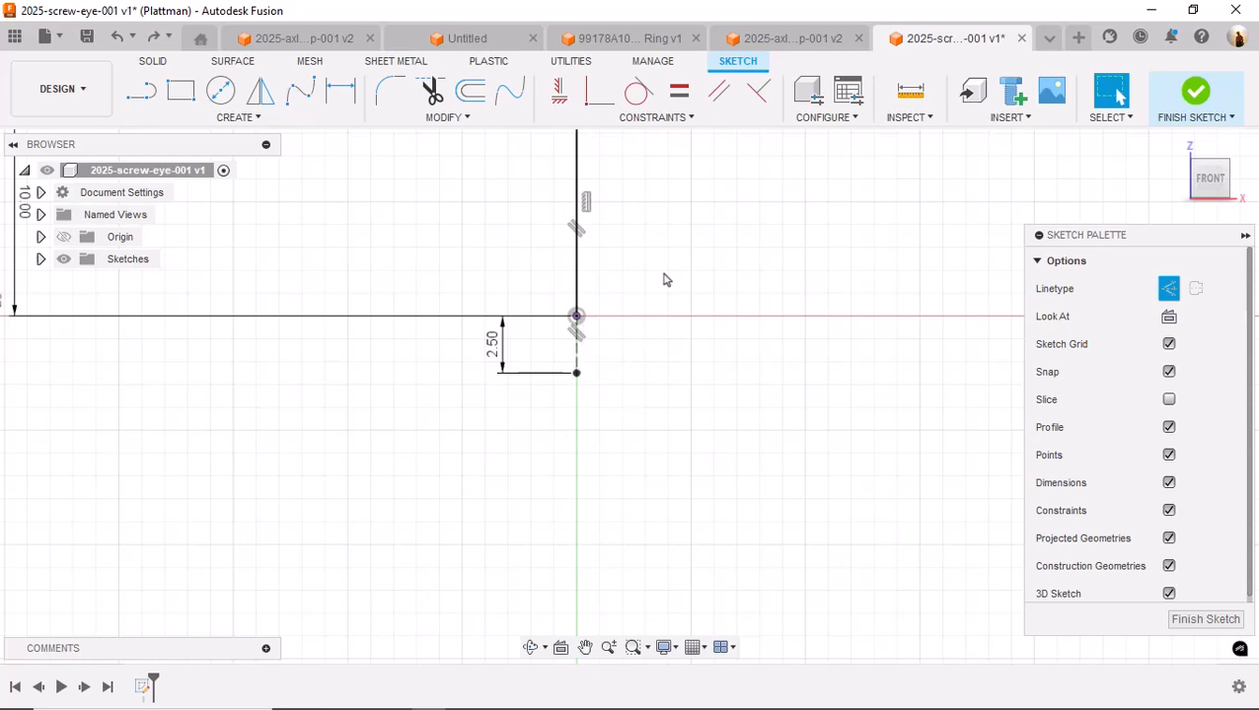
Draw a nearly full center point arc around the construction line's lower end, starting at the origin and ending open just to its left
{"action": "left_click", "coordinate": [204, 119]}
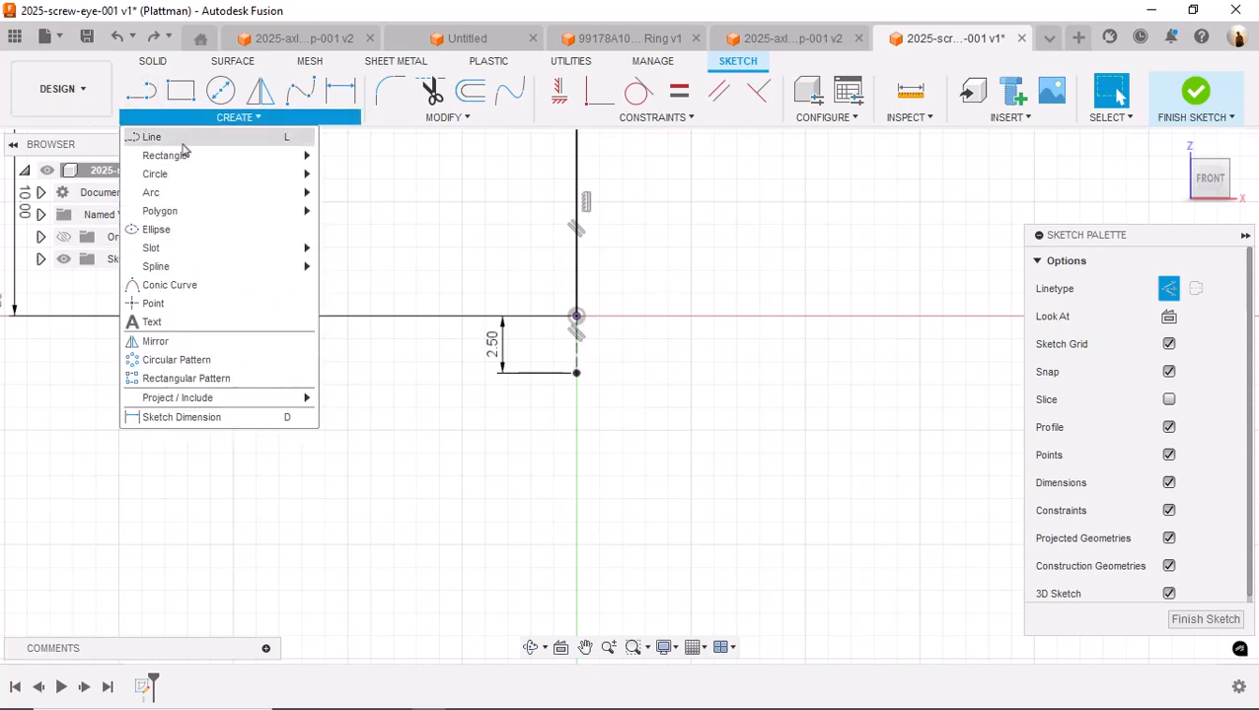
{"action": "mouse_move", "coordinate": [174, 192]}
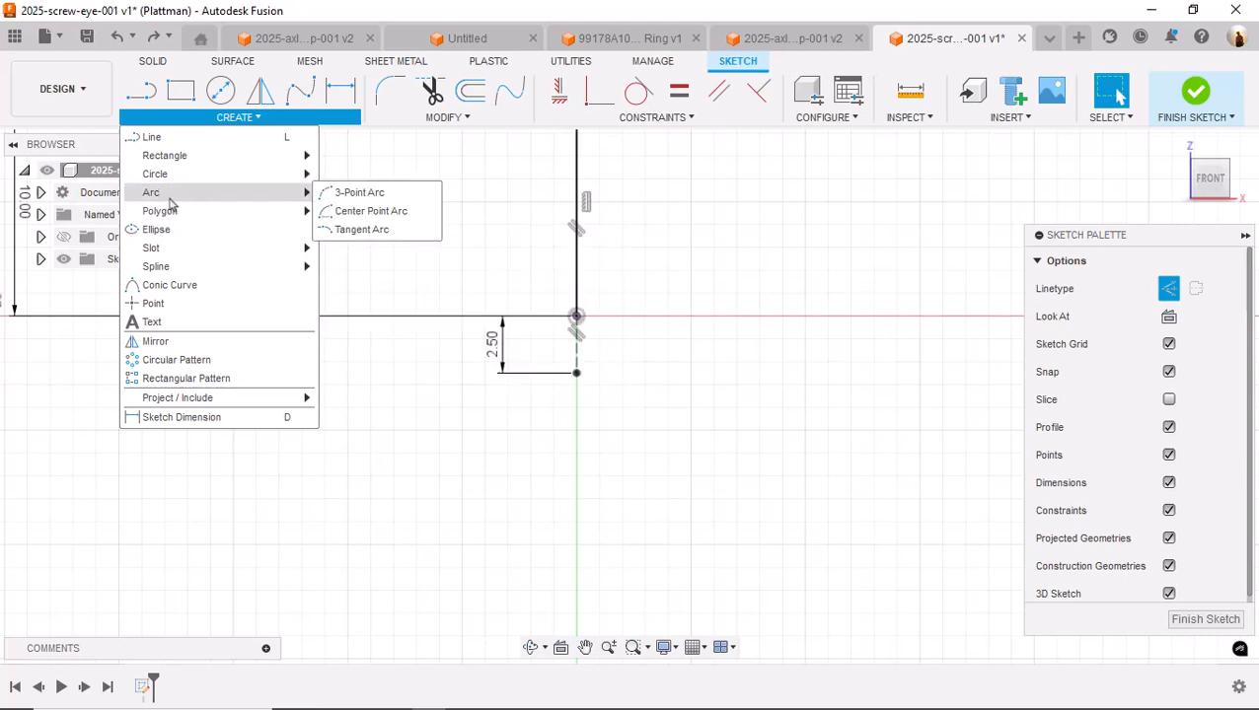
{"action": "left_click", "coordinate": [371, 211]}
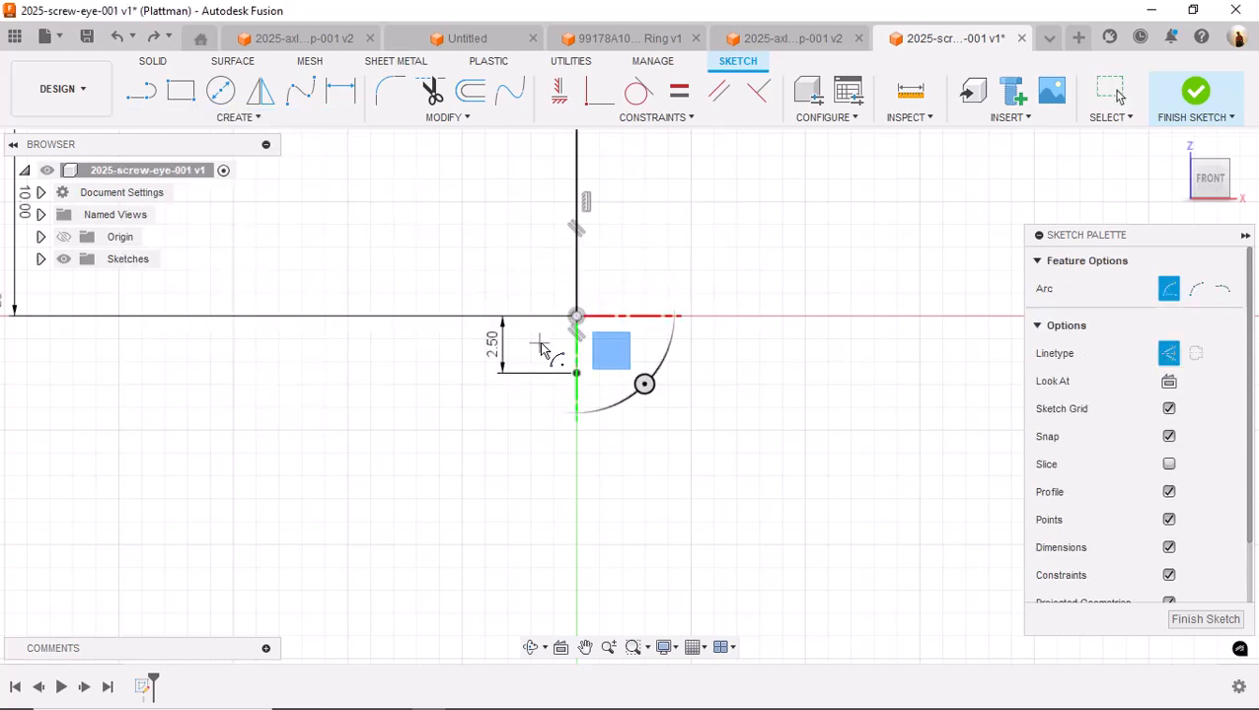
{"action": "left_click", "coordinate": [579, 378]}
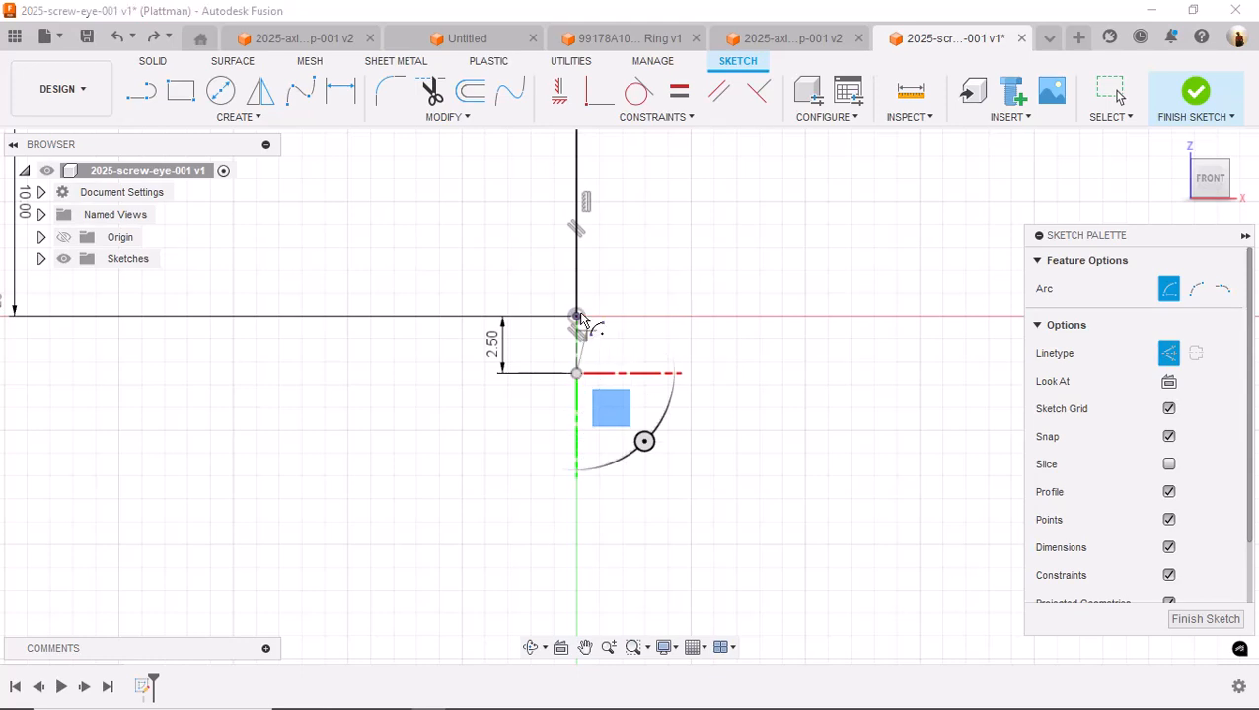
{"action": "left_click", "coordinate": [577, 318]}
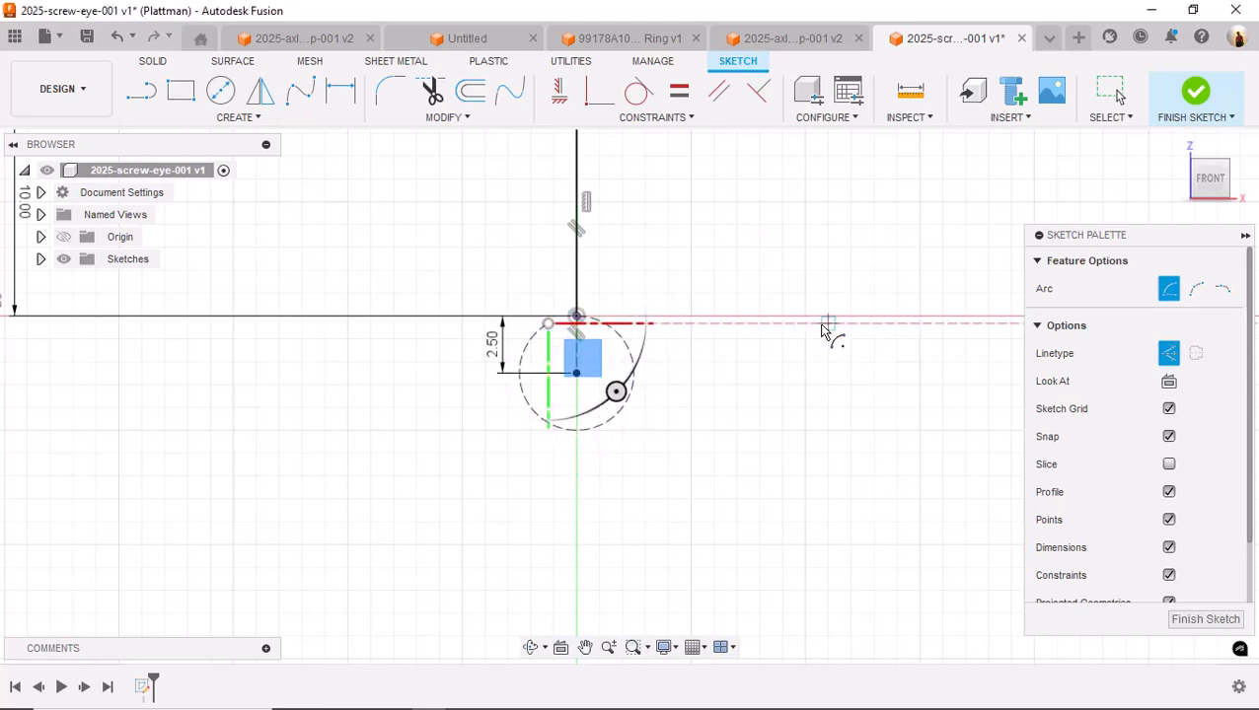
{"action": "key", "text": "Escape"}
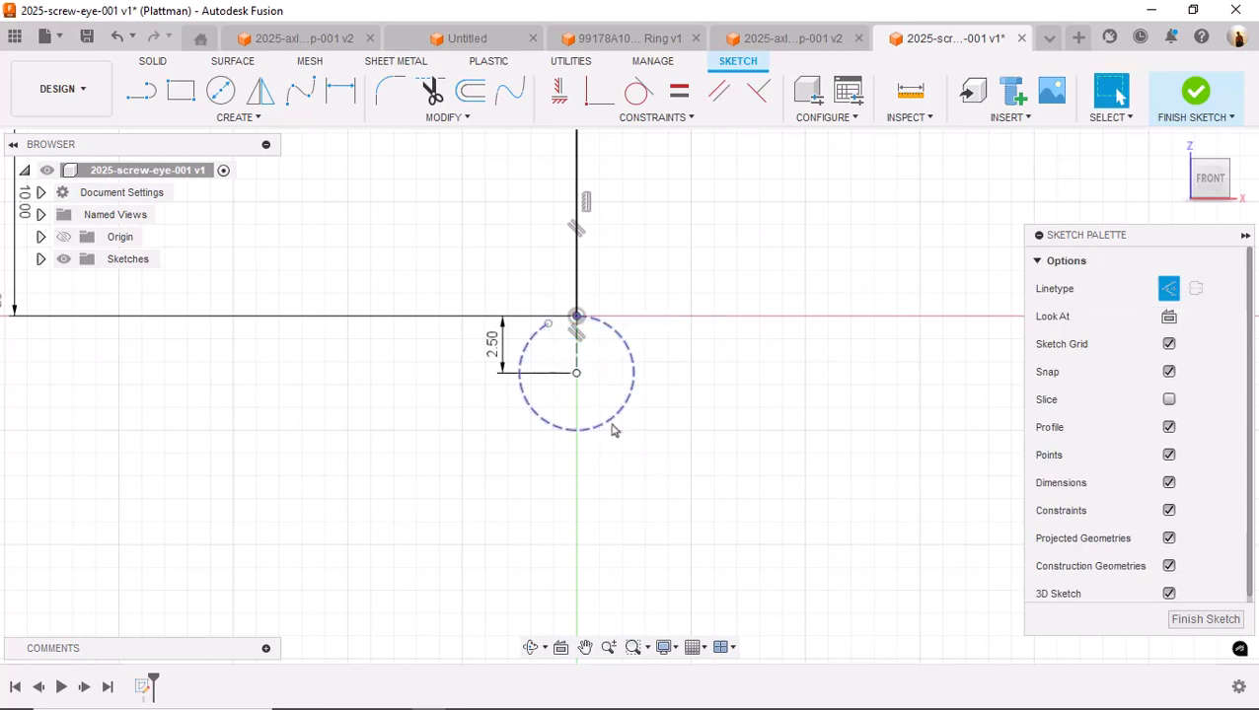
Change the arc from construction to regular linetype
{"action": "left_click", "coordinate": [613, 429]}
{"action": "left_click", "coordinate": [1167, 354]}
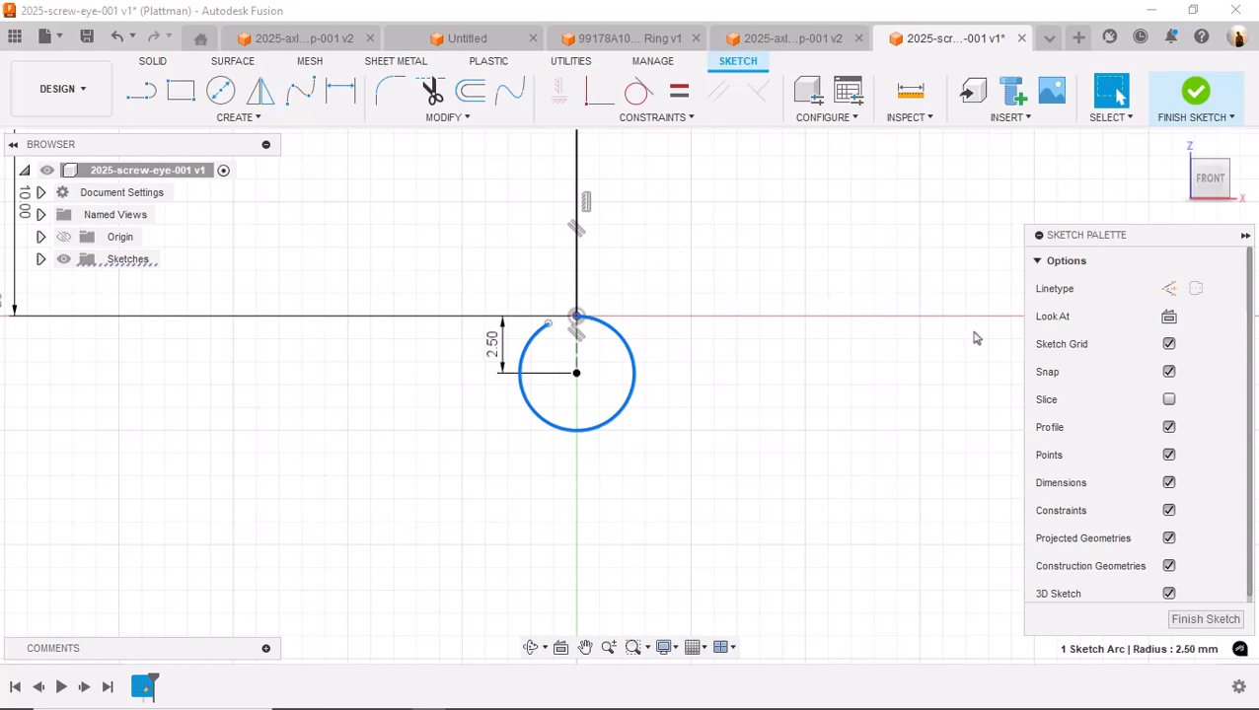
{"action": "left_click", "coordinate": [810, 341]}
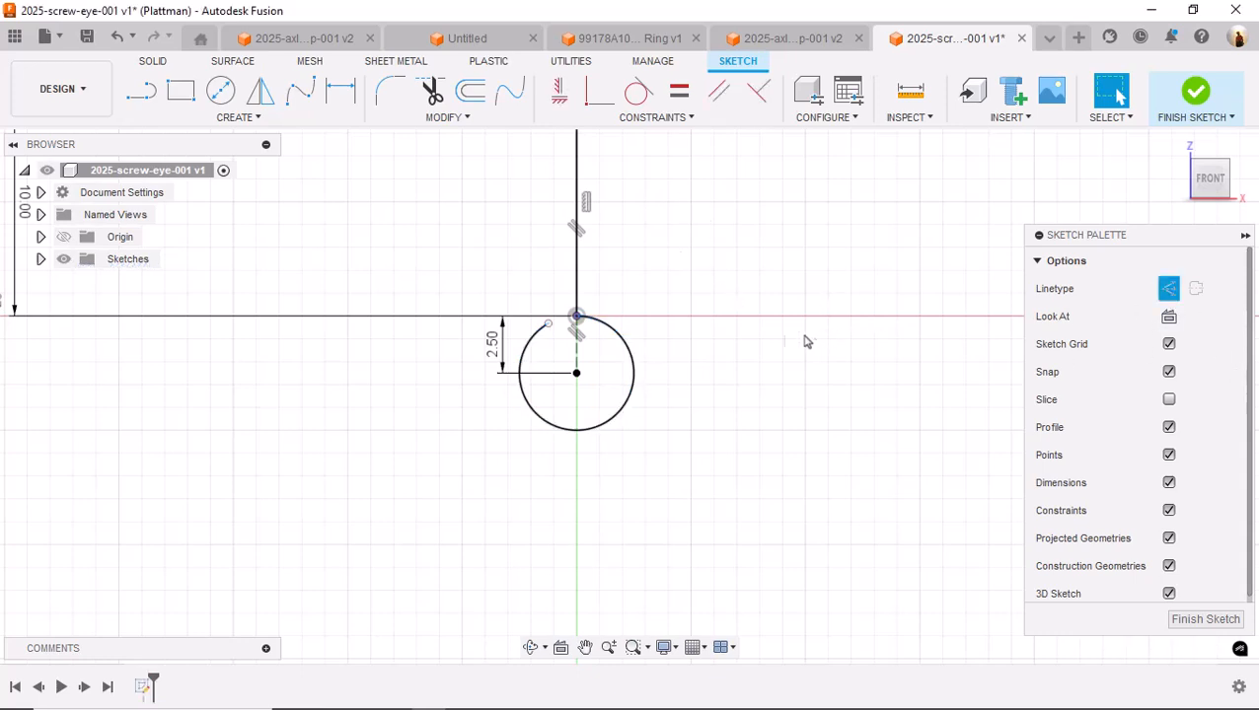
Draw a slanted construction line about 4.1 mm long from the arc's center up through the gap, past the arc's radius
{"action": "key", "text": "l"}
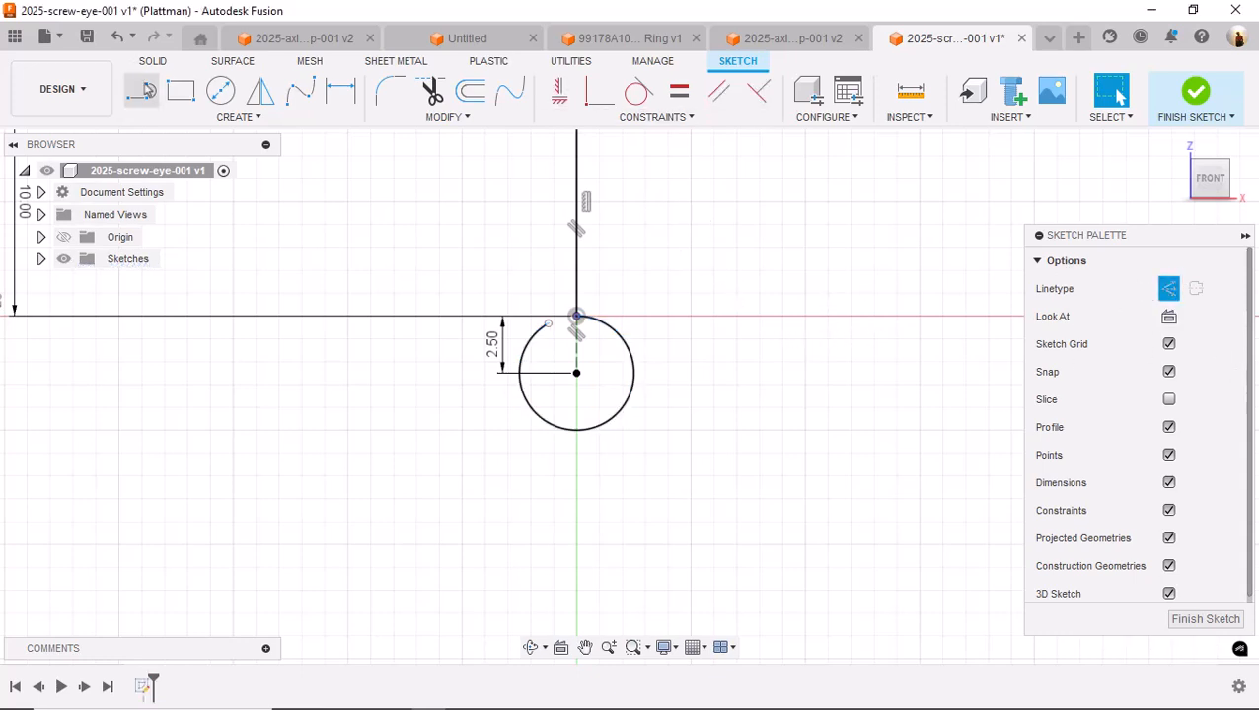
{"action": "left_click", "coordinate": [576, 374]}
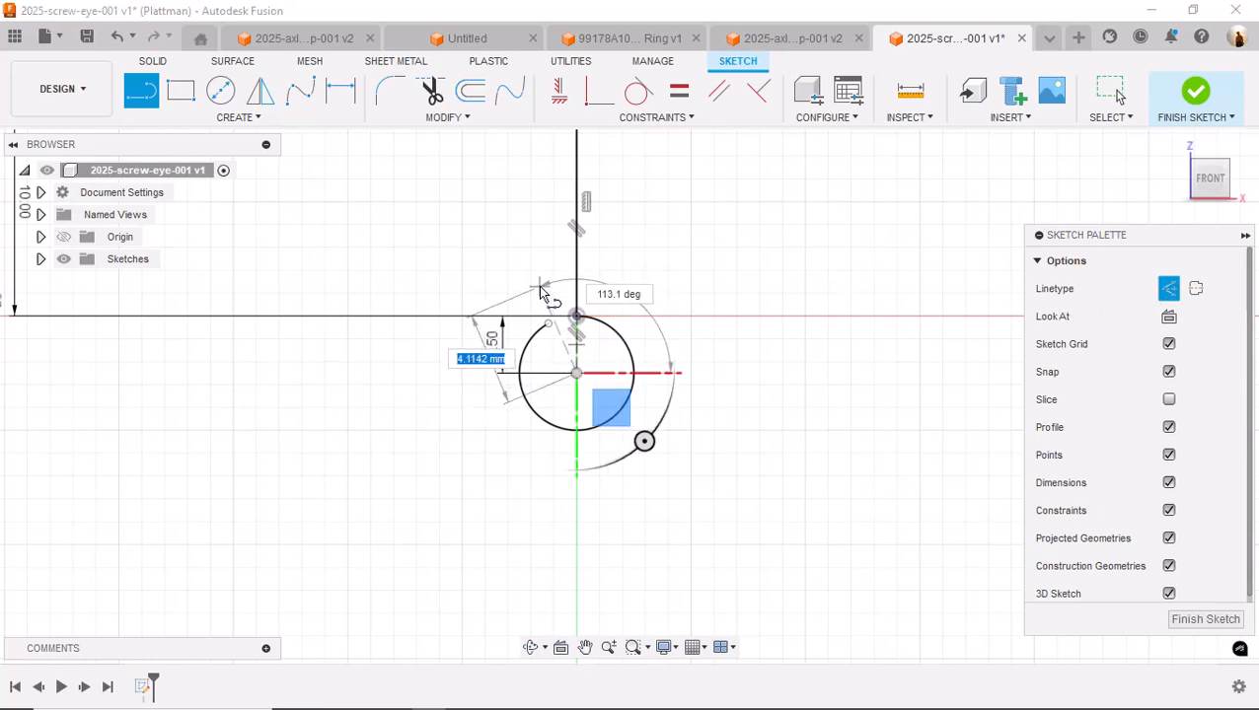
{"action": "key", "text": "Escape"}
Dimension the angle between the slanted and vertical construction lines as 10°
{"action": "scroll", "coordinate": [543, 286], "scroll_direction": "up", "scroll_amount": 4}
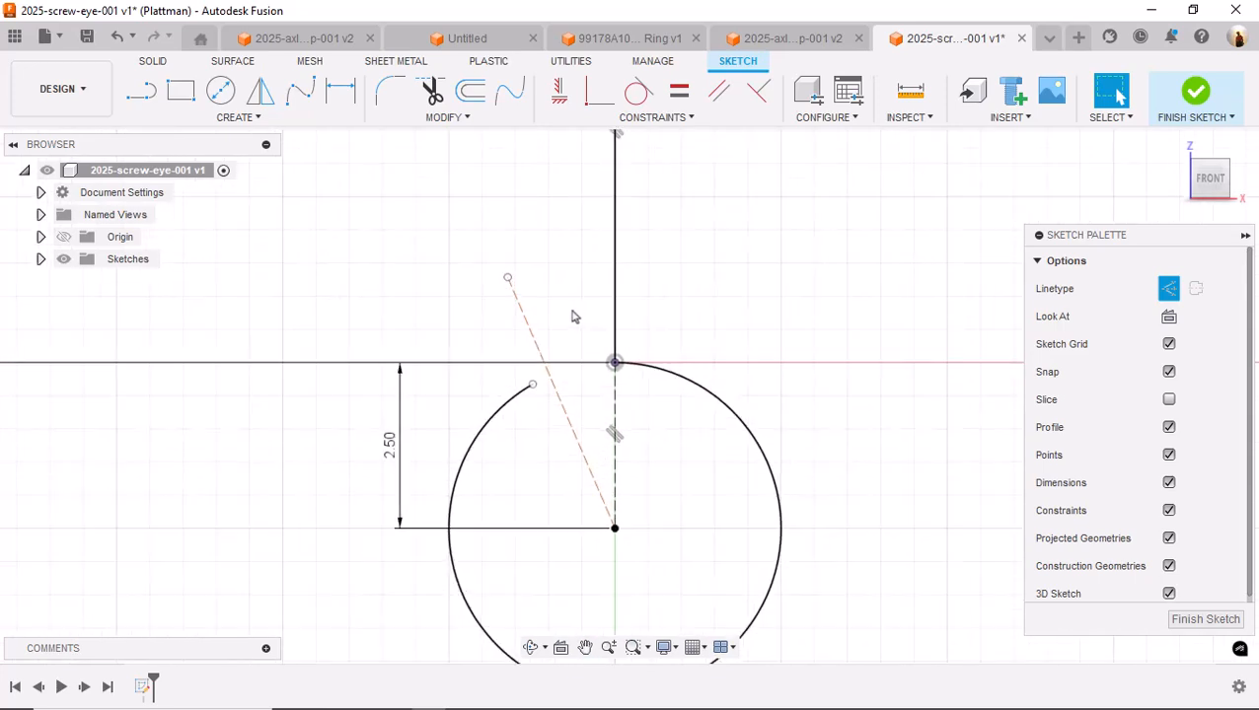
{"action": "key", "text": "d"}
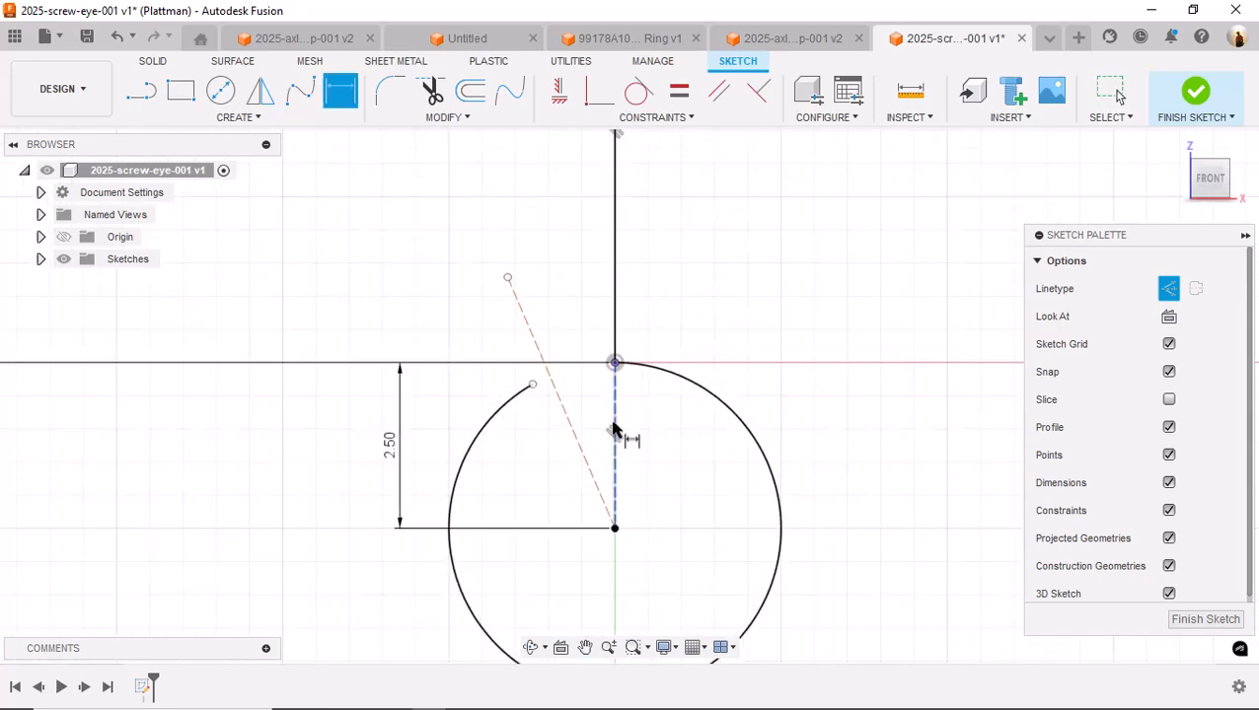
{"action": "left_click", "coordinate": [614, 431]}
{"action": "left_click", "coordinate": [574, 435]}
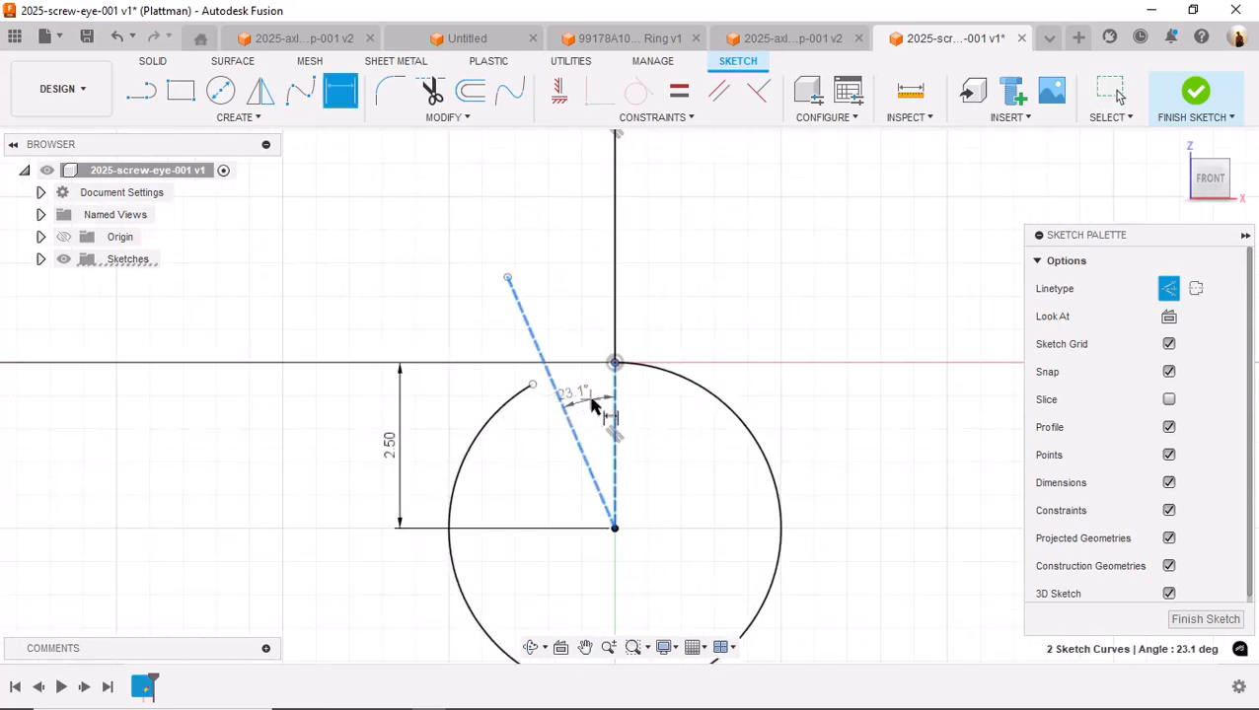
{"action": "left_click", "coordinate": [590, 415]}
{"action": "type", "text": "10"}
{"action": "key", "text": "Return"}
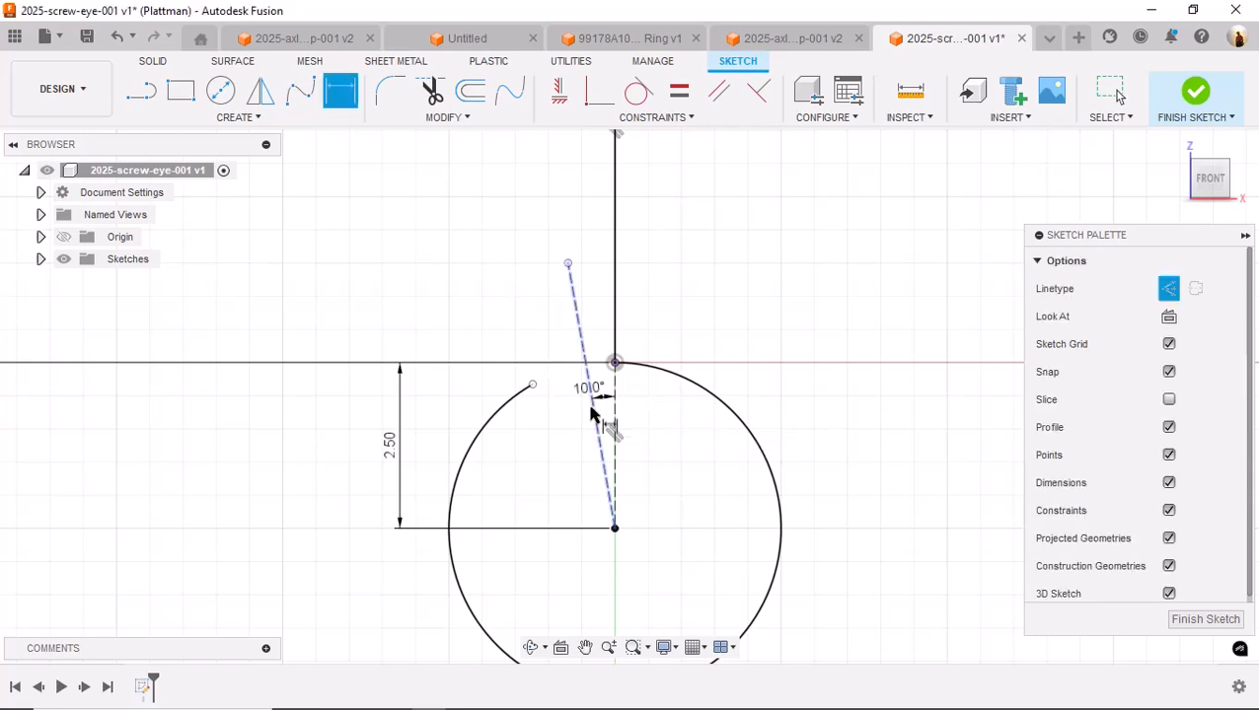
Extend the open end of the eye's arc up to the slanted construction line
{"action": "key", "text": "s"}
{"action": "left_click", "coordinate": [669, 445]}
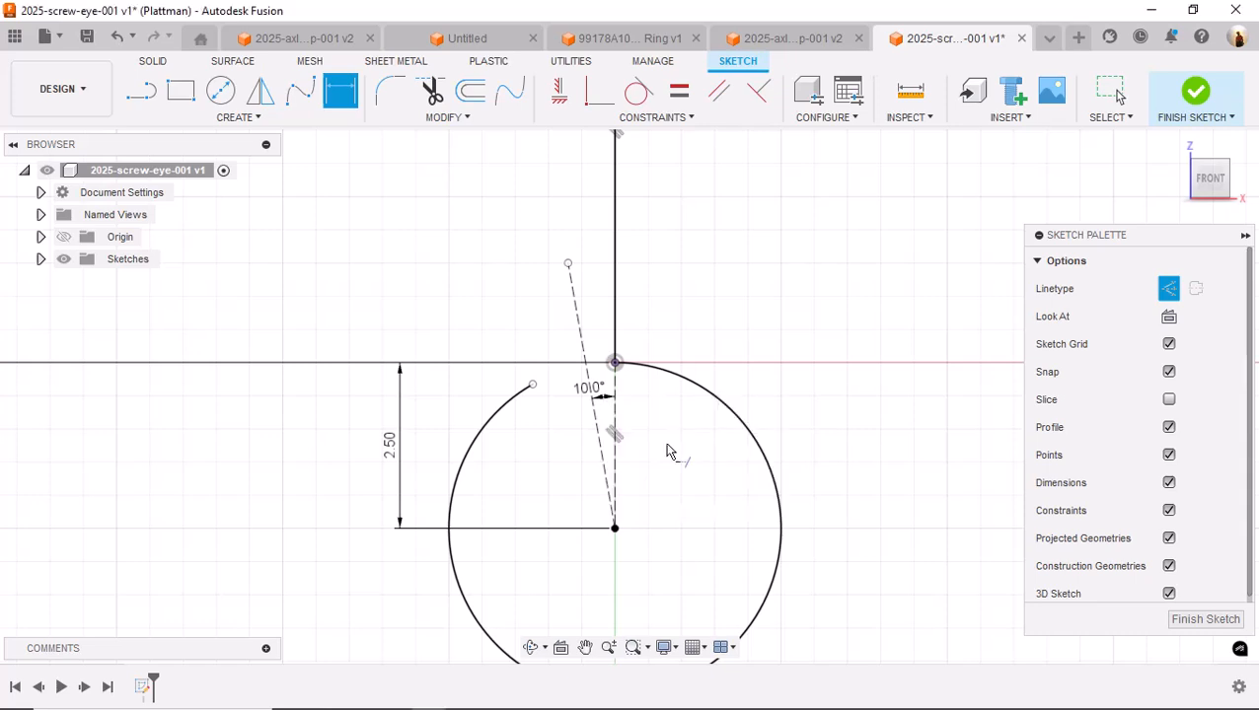
{"action": "left_click", "coordinate": [528, 394]}
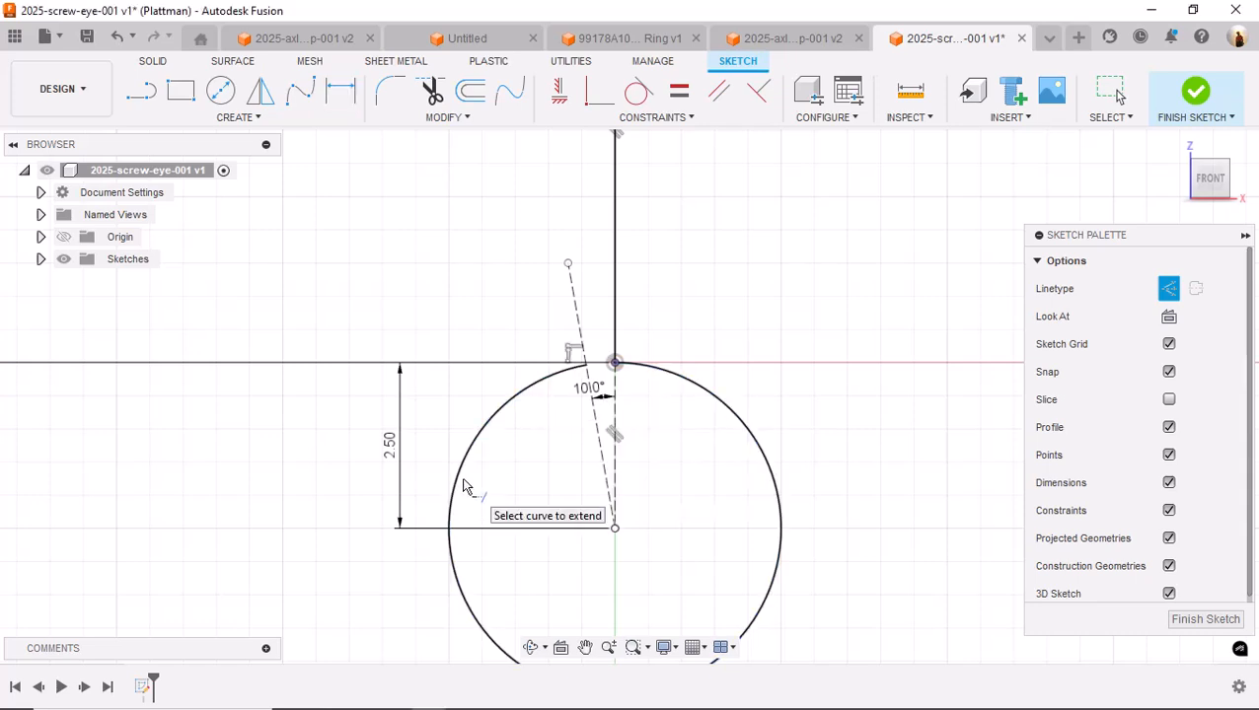
Trim away the slanted and vertical construction lines running from the eye's center
{"action": "scroll", "coordinate": [562, 431], "scroll_direction": "down", "scroll_amount": 3}
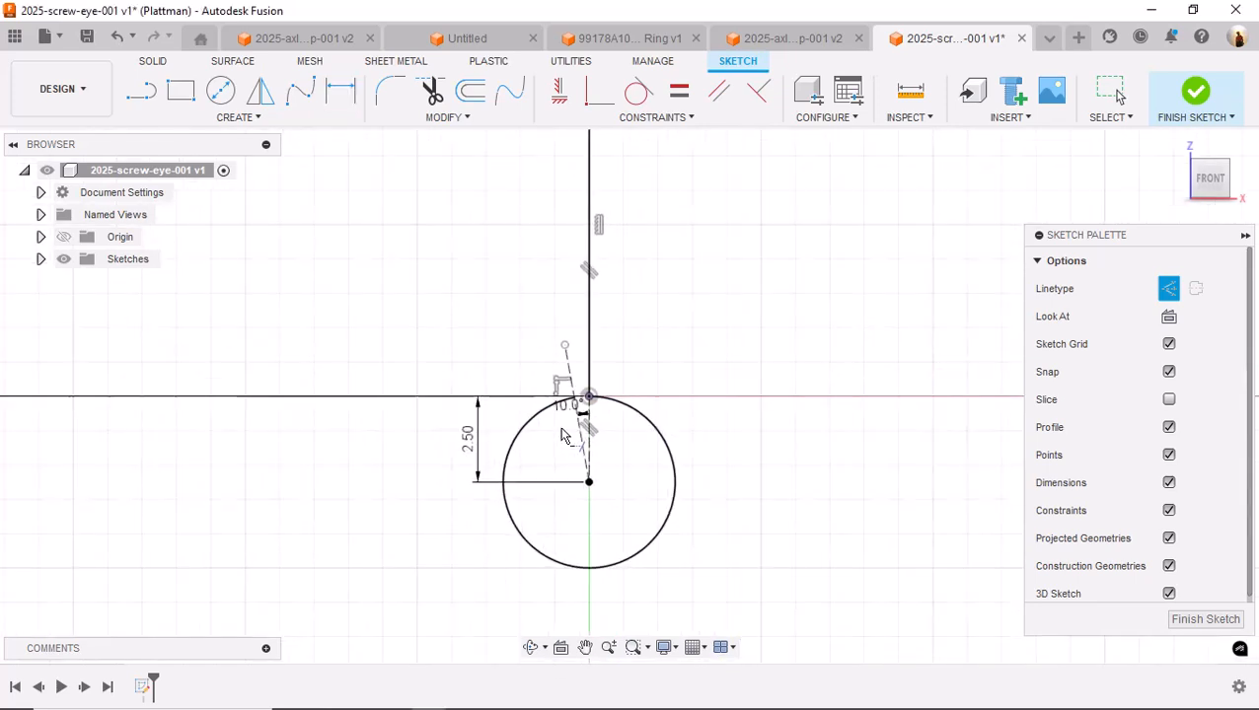
{"action": "scroll", "coordinate": [562, 434], "scroll_direction": "down", "scroll_amount": 2}
{"action": "scroll", "coordinate": [718, 352], "scroll_direction": "up", "scroll_amount": 1}
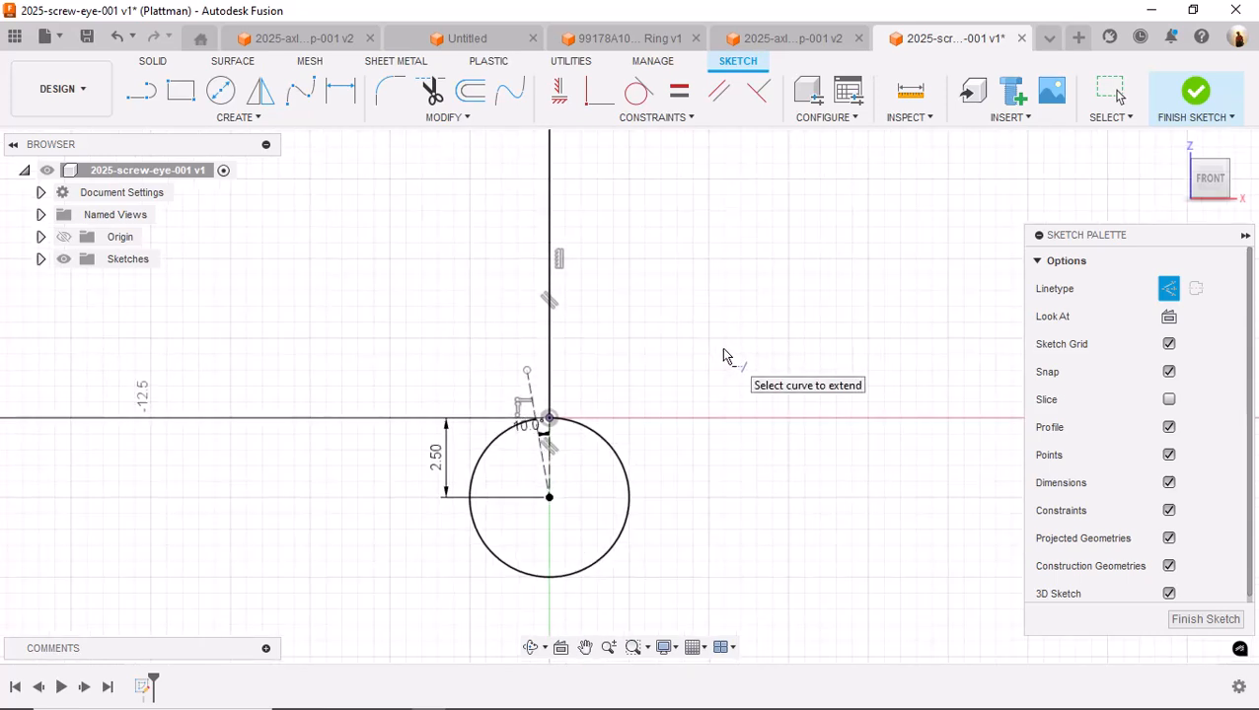
{"action": "key", "text": "s"}
{"action": "left_click", "coordinate": [767, 392]}
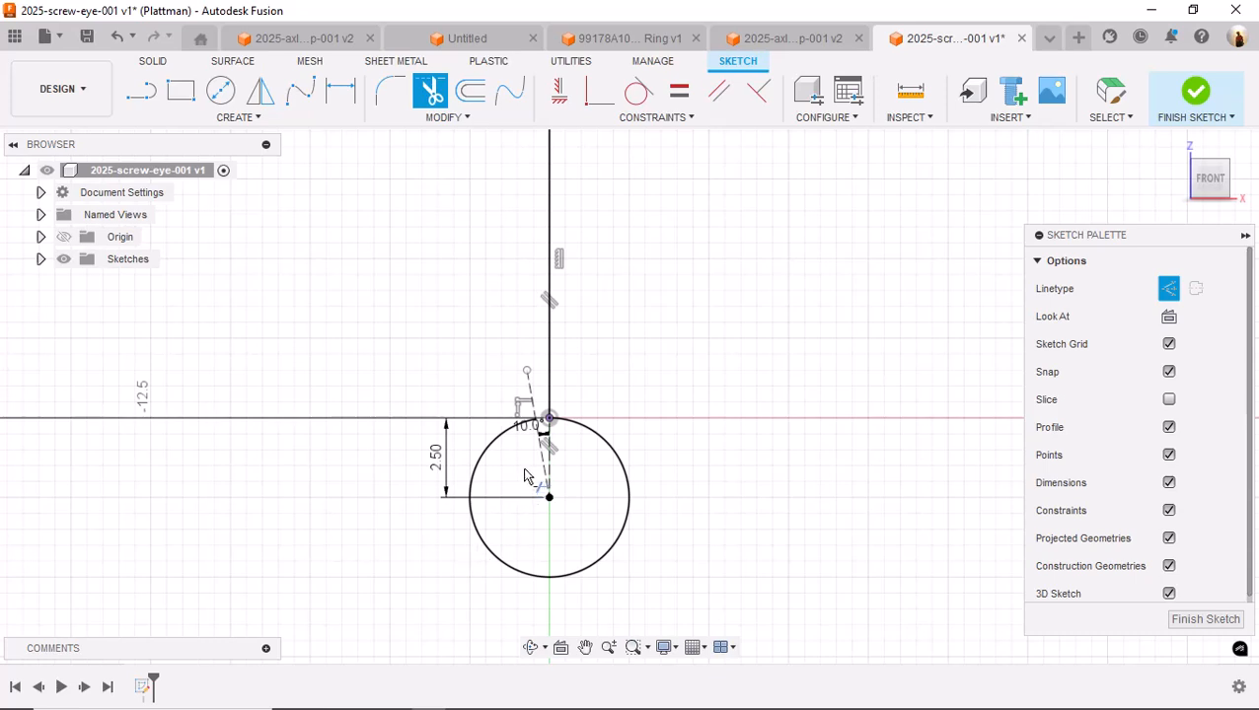
{"action": "left_click", "coordinate": [546, 462]}
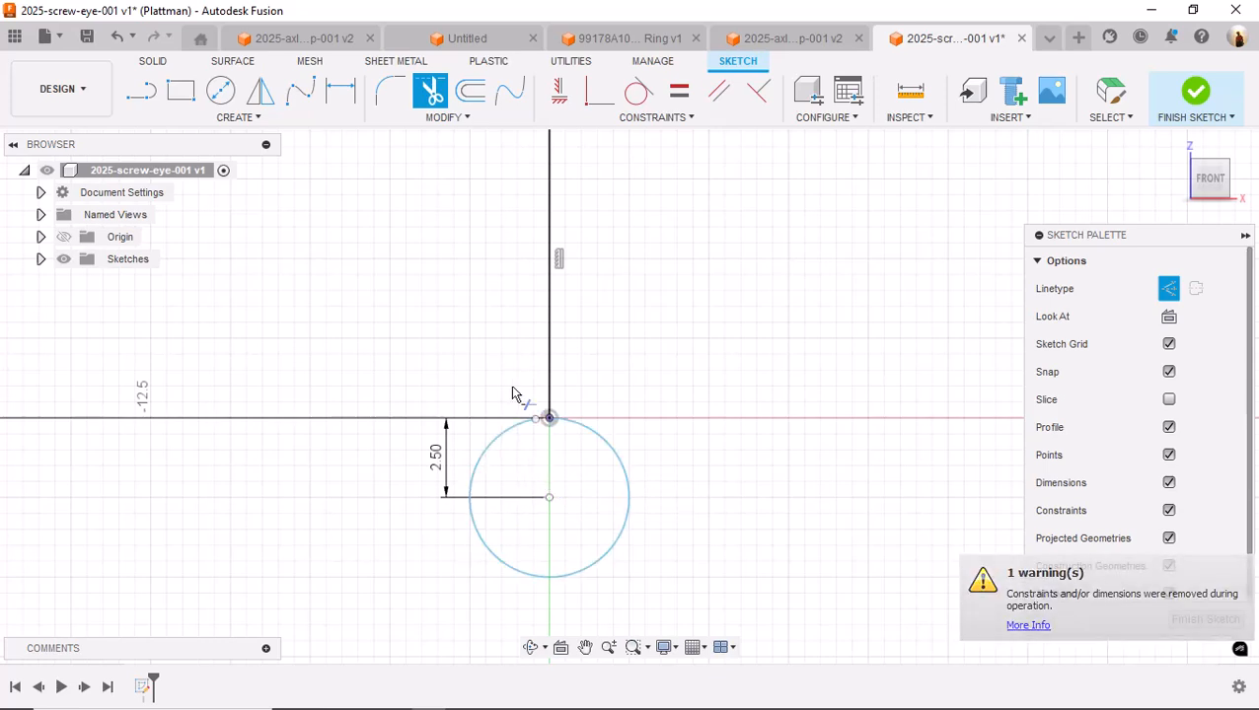
{"action": "scroll", "coordinate": [506, 387], "scroll_direction": "up", "scroll_amount": 3}
{"action": "key", "text": "f"}
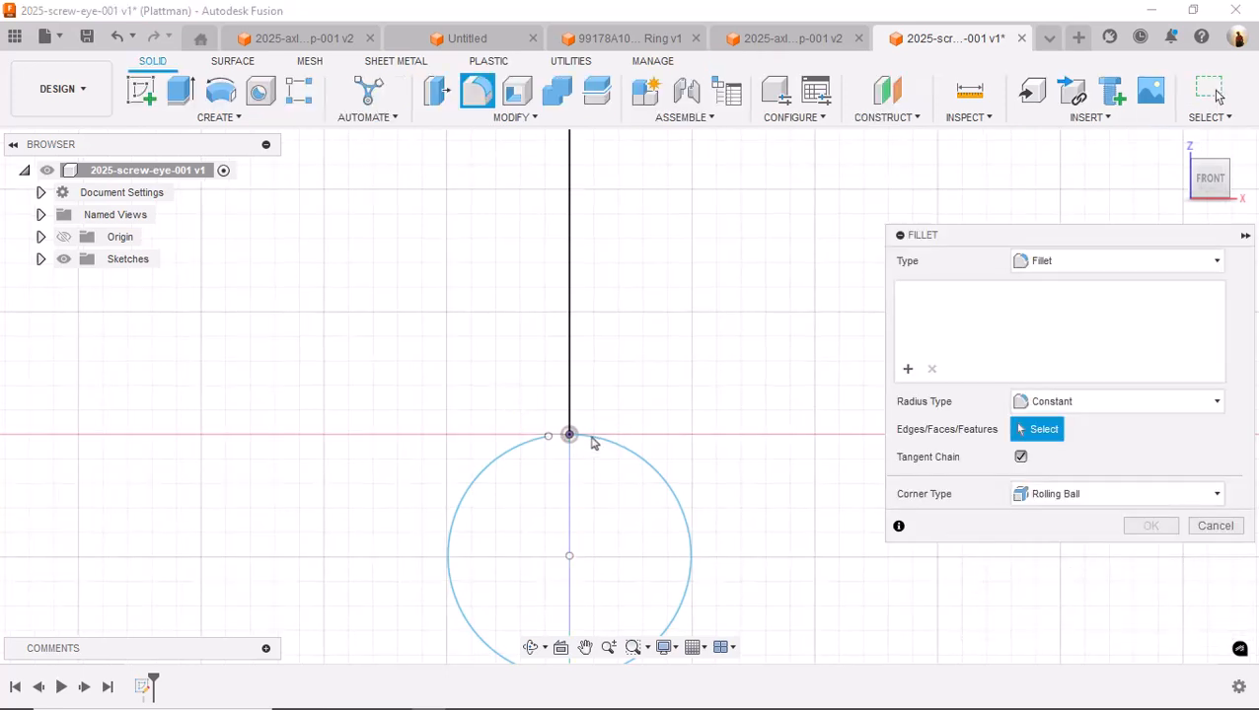
{"action": "left_click", "coordinate": [1214, 525]}
{"action": "key", "text": "ctrl+z"}
Apply a 1 mm sketch fillet where the vertical shank line meets the eye's arc
{"action": "left_click", "coordinate": [628, 355]}
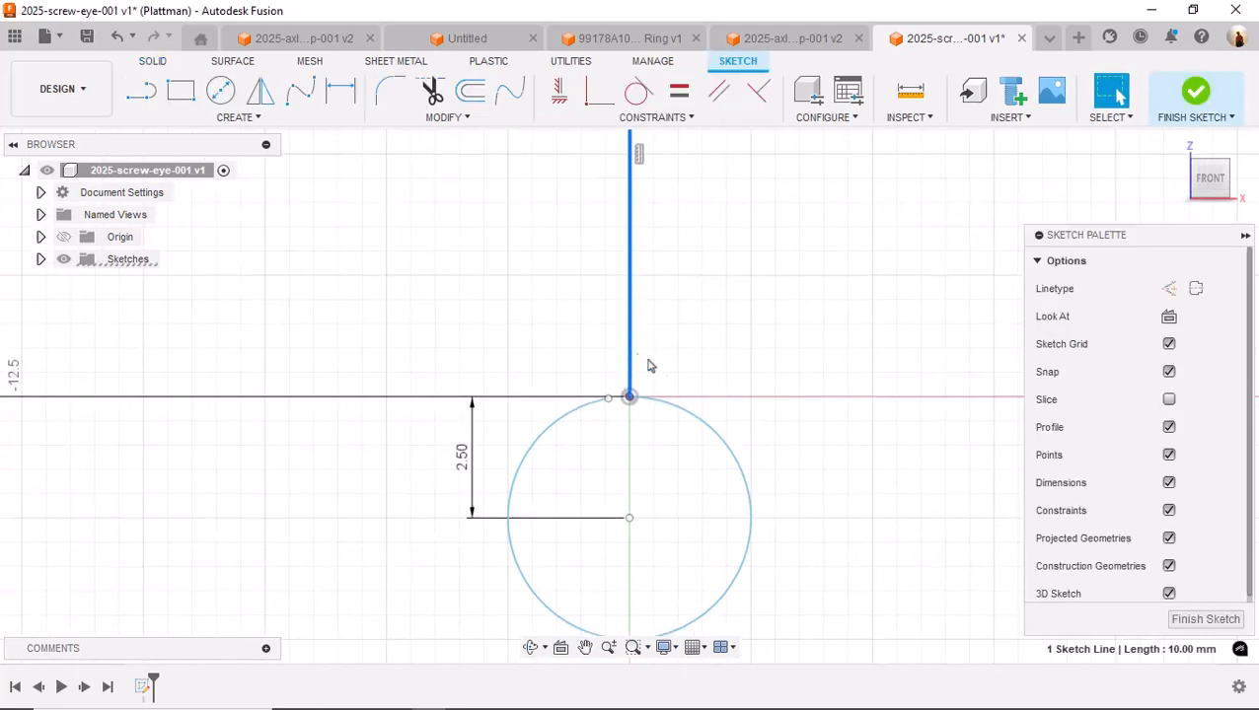
{"action": "left_click", "coordinate": [674, 405]}
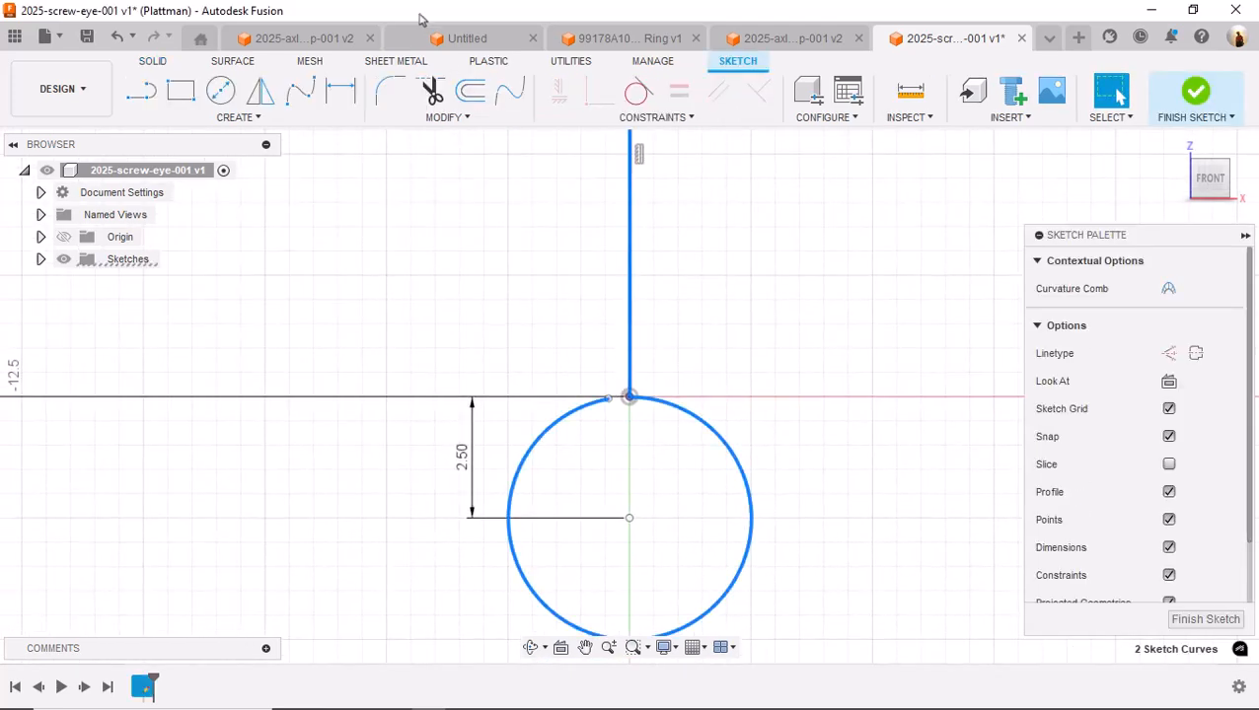
{"action": "left_click", "coordinate": [390, 91]}
{"action": "left_click", "coordinate": [623, 396]}
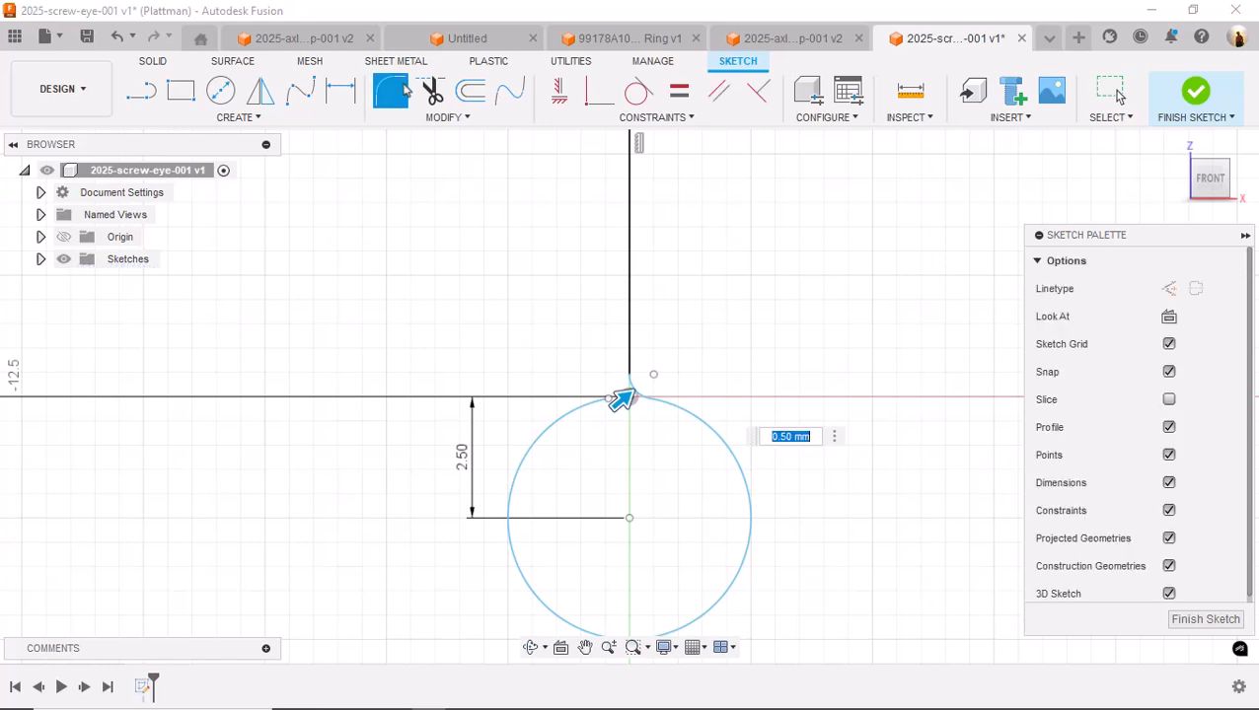
{"action": "type", "text": "1"}
{"action": "key", "text": "Return"}
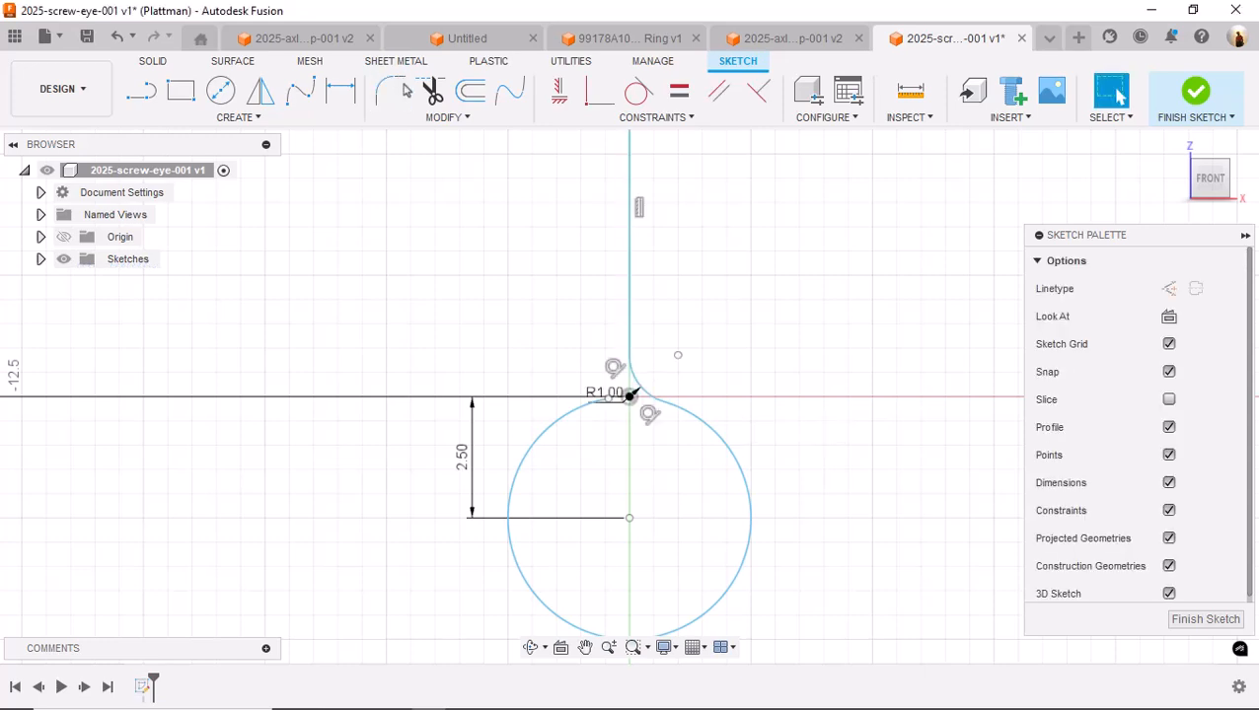
Finish the path sketch and save the design with the version description "User Saved"
{"action": "scroll", "coordinate": [718, 330], "scroll_direction": "down", "scroll_amount": 2}
{"action": "left_click", "coordinate": [1204, 619]}
{"action": "scroll", "coordinate": [848, 493], "scroll_direction": "down", "scroll_amount": 2}
{"action": "middle_click_drag", "start_coordinate": [895, 382], "coordinate": [861, 456]}
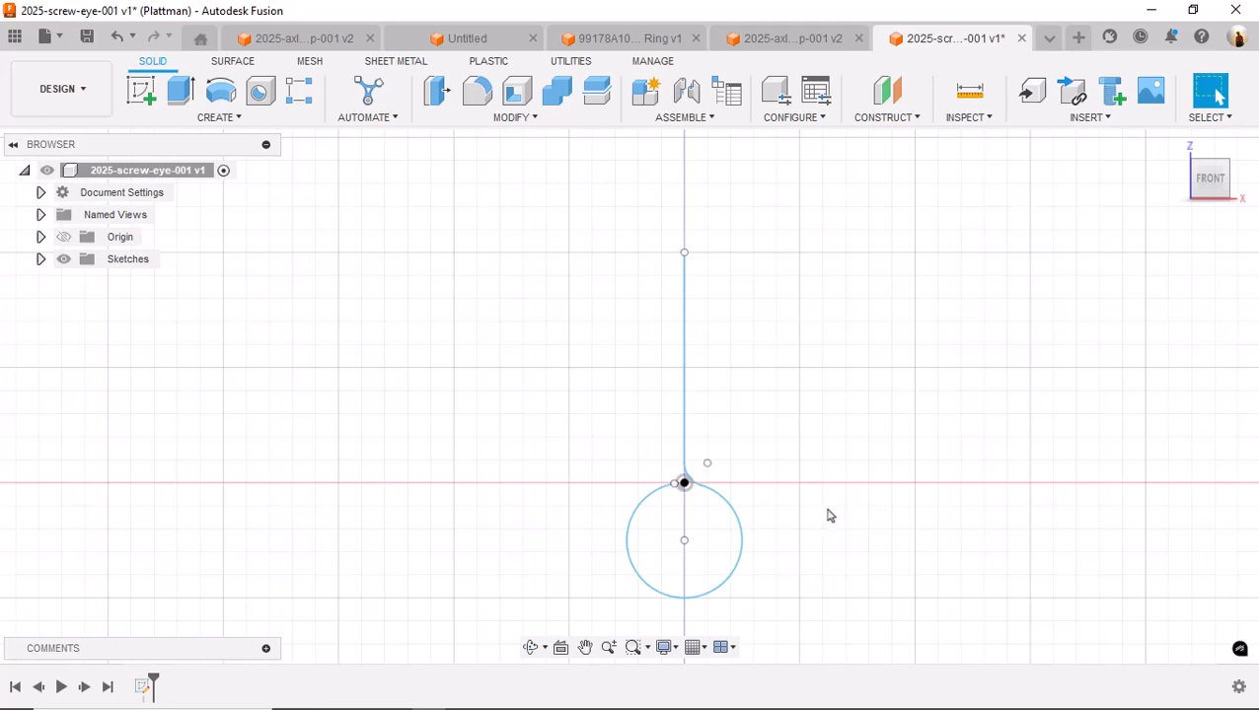
{"action": "left_click", "coordinate": [86, 37]}
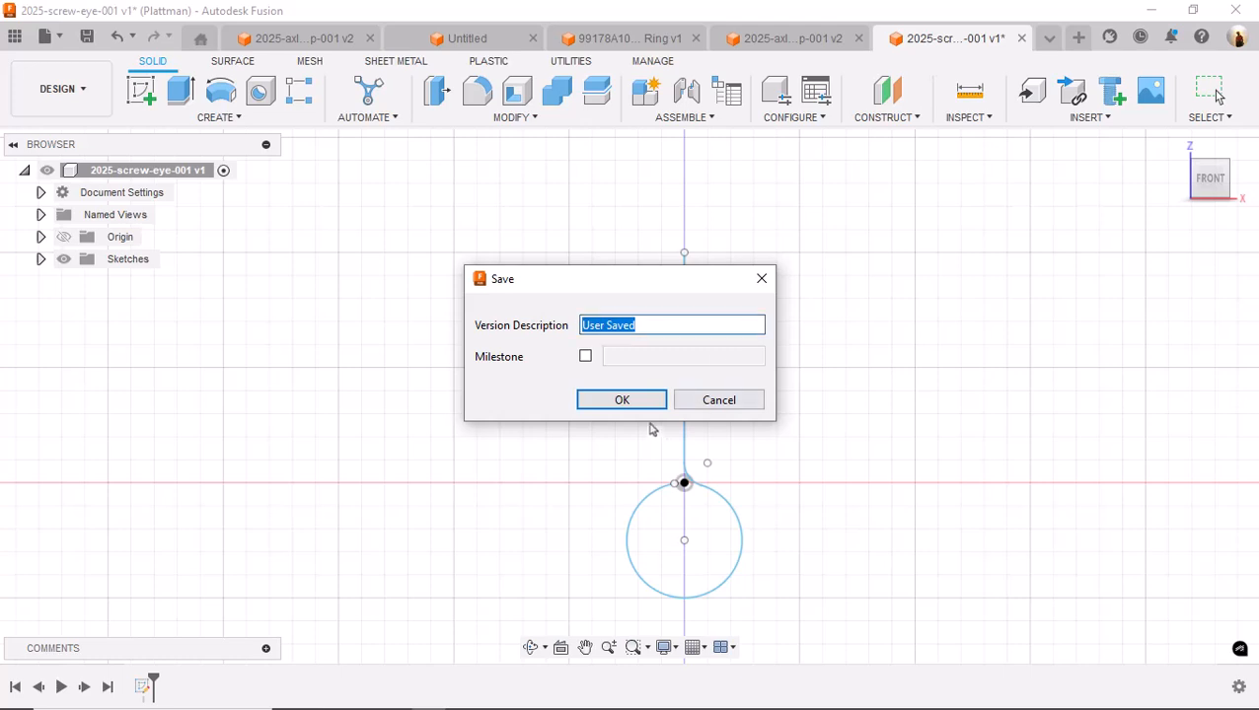
{"action": "left_click", "coordinate": [639, 406]}
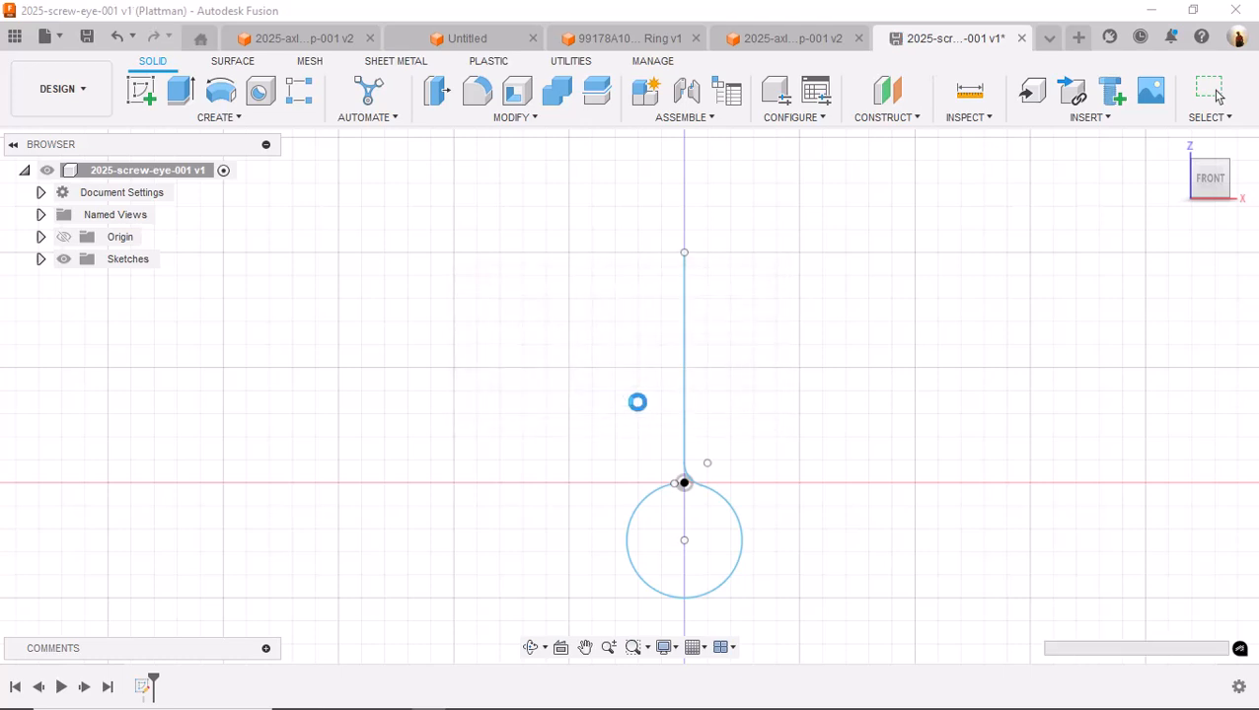
Create a new sketch on the horizontal XY origin plane and orient the view to show the shank line's upper end
{"action": "left_click", "coordinate": [141, 90]}
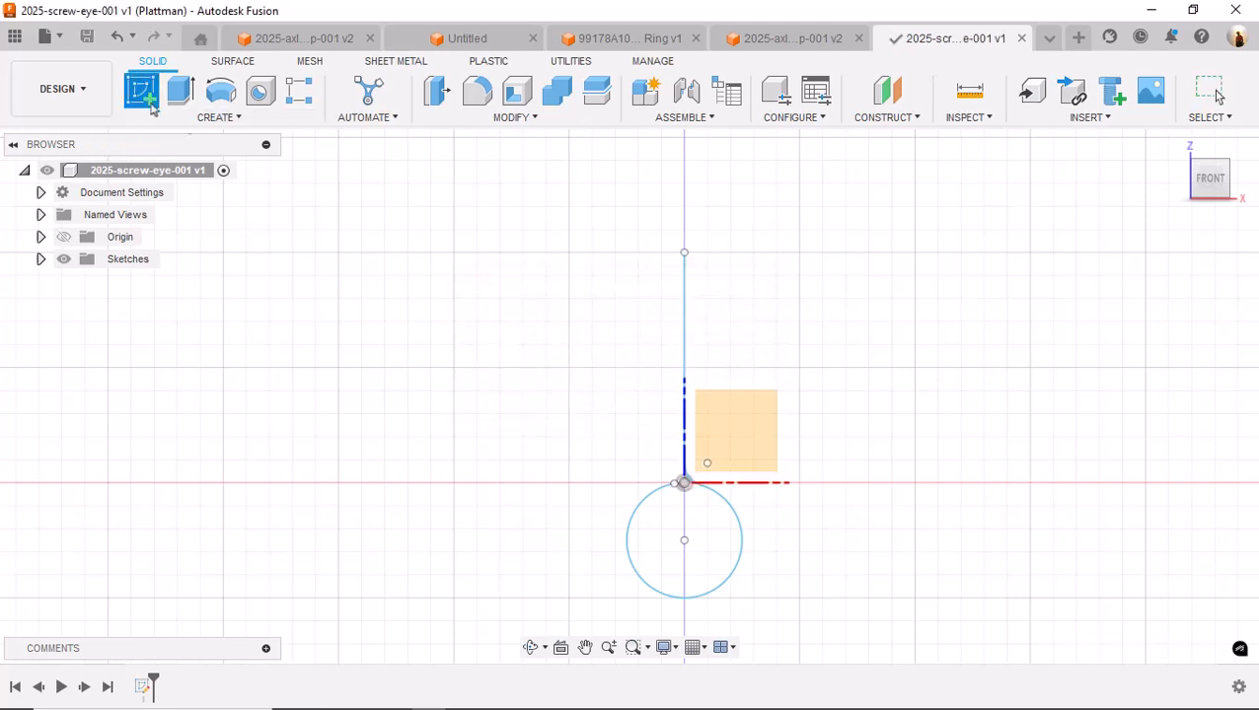
{"action": "scroll", "coordinate": [888, 422], "scroll_direction": "down", "scroll_amount": 2}
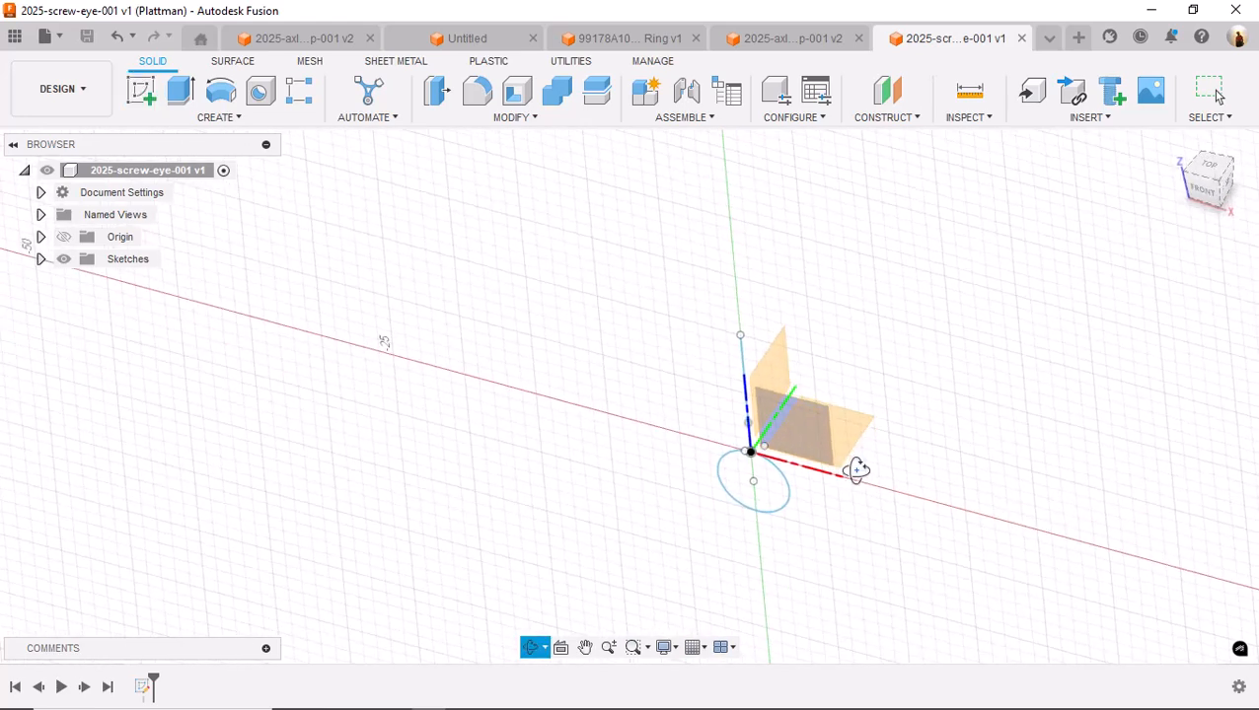
{"action": "left_click", "coordinate": [856, 437]}
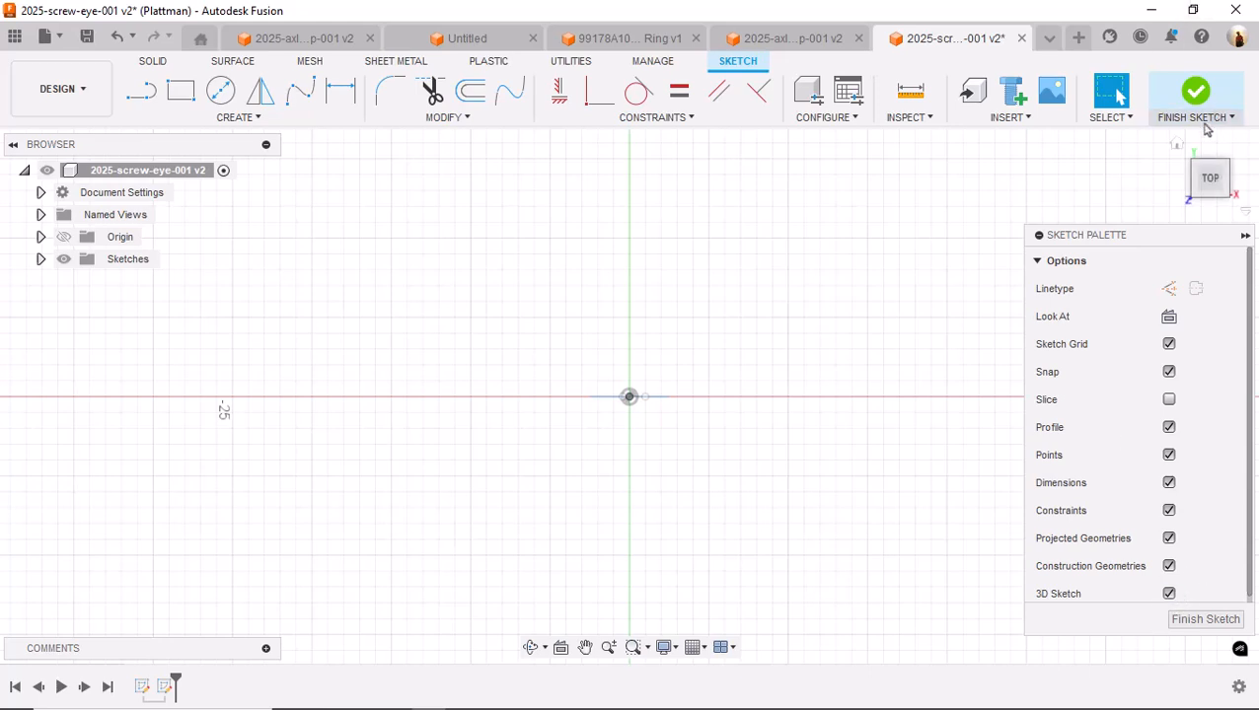
{"action": "mouse_move", "coordinate": [1205, 191]}
{"action": "left_mouse_down"}
{"action": "mouse_move", "coordinate": [1201, 141]}
{"action": "mouse_move", "coordinate": [1176, 128]}
{"action": "mouse_move", "coordinate": [1172, 138]}
{"action": "left_mouse_up"}
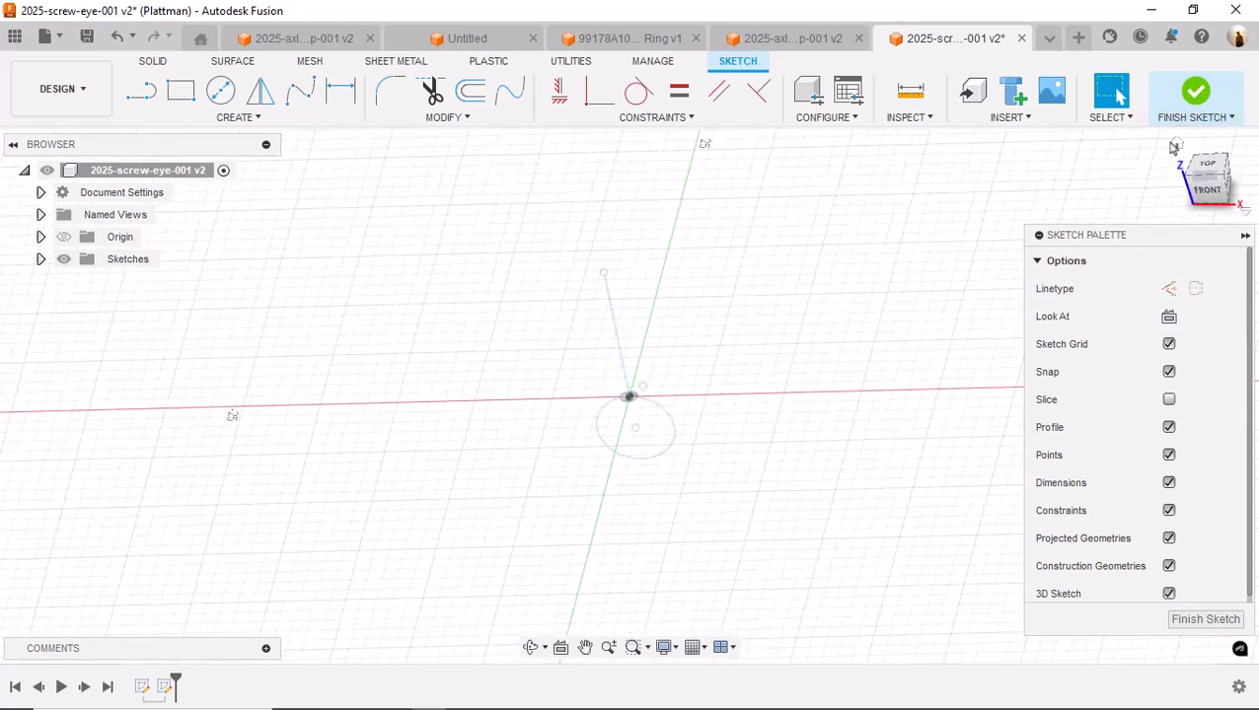
Draw a 1 mm diameter circle centered on the shank line's upper endpoint and finish the sketch
{"action": "left_click", "coordinate": [220, 92]}
{"action": "left_click", "coordinate": [605, 273]}
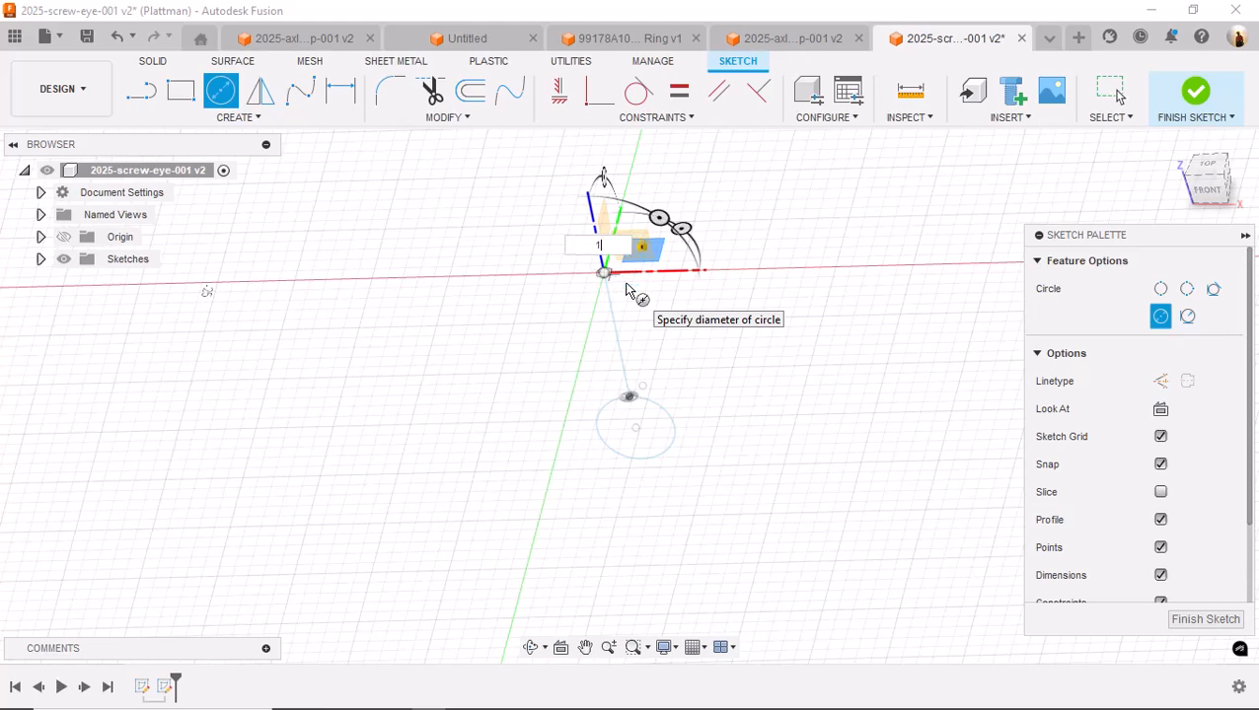
{"action": "key", "text": "Escape"}
{"action": "key", "text": "Escape"}
{"action": "scroll", "coordinate": [612, 277], "scroll_direction": "up", "scroll_amount": 6}
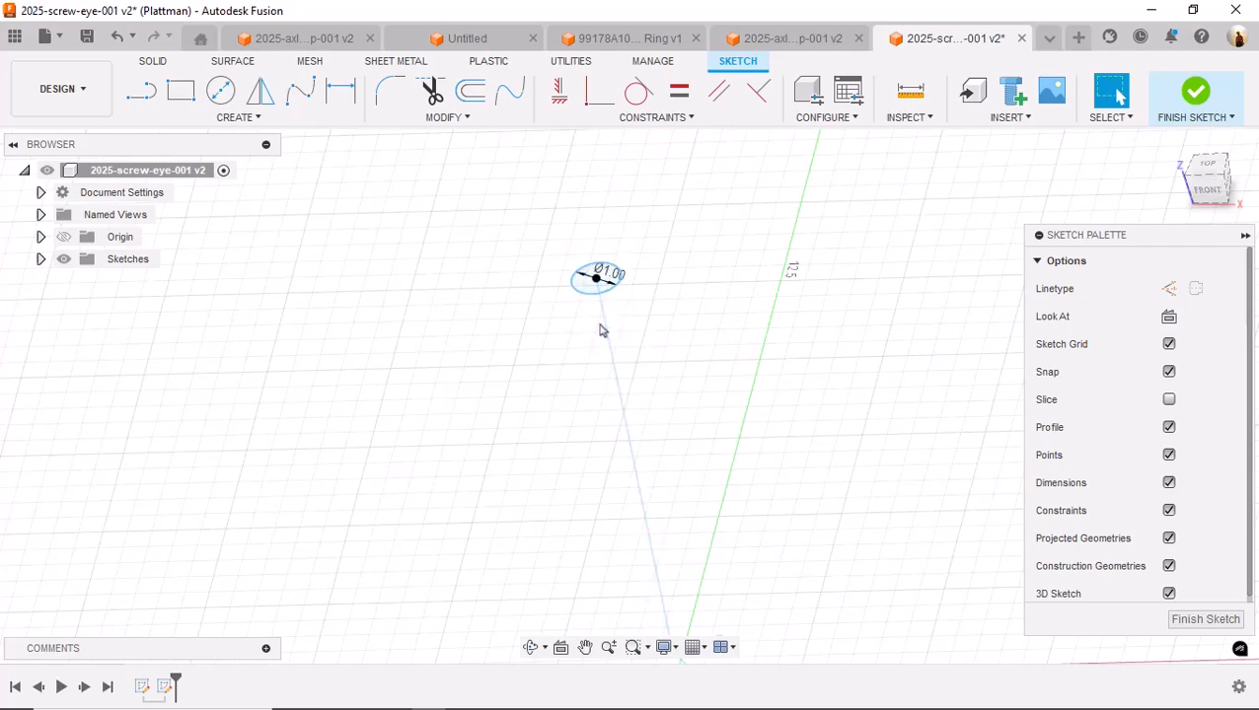
{"action": "middle_click_drag", "start_coordinate": [720, 370], "coordinate": [709, 332]}
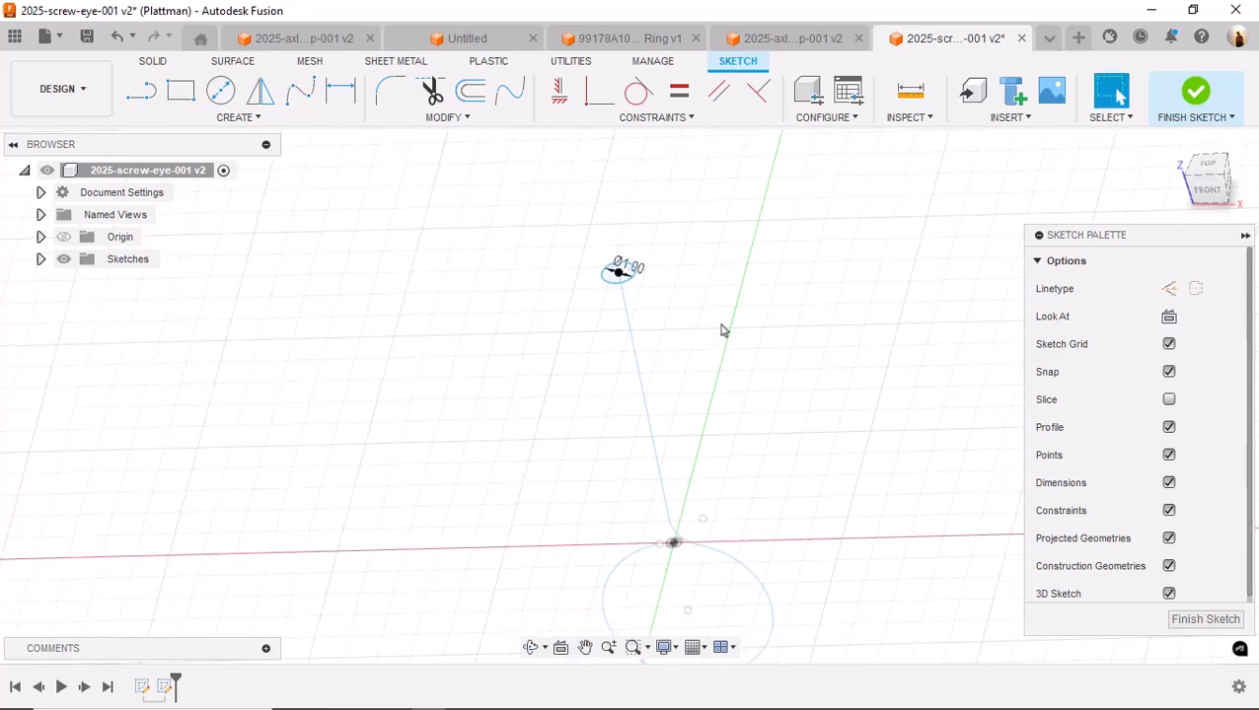
{"action": "left_click", "coordinate": [1181, 614]}
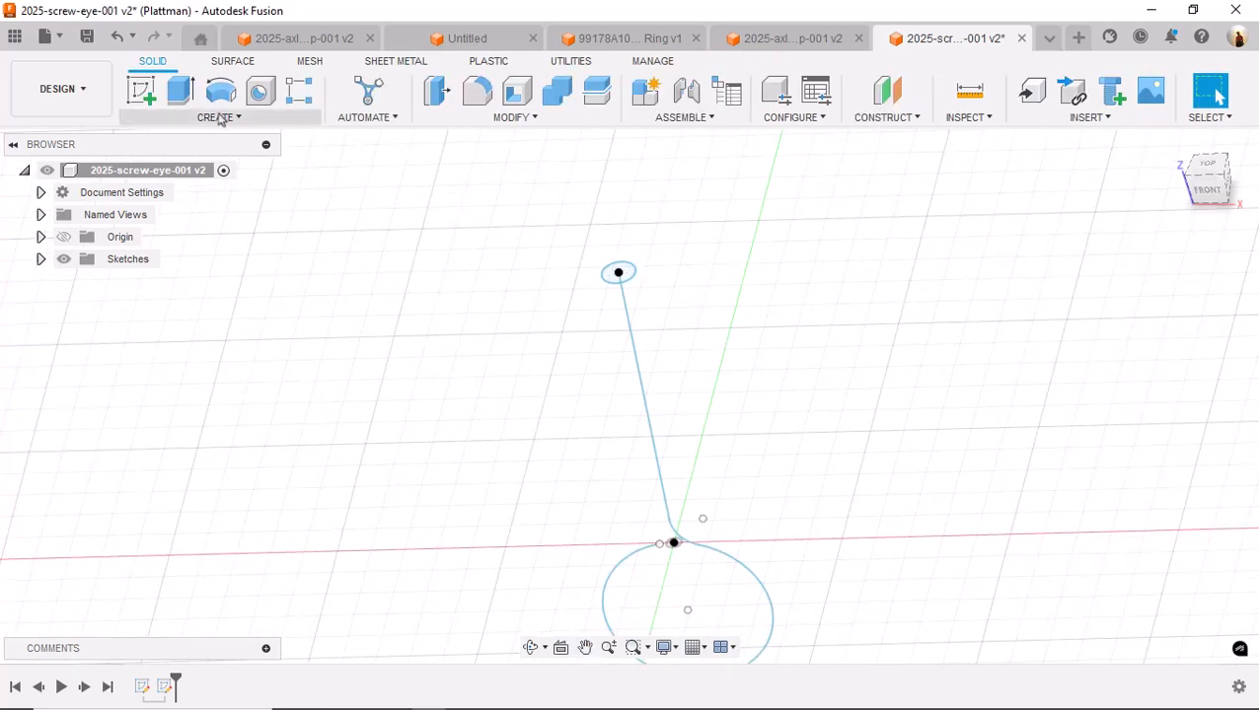
Sweep the circle profile along the chained shank and eye path as a new body, with Single Path type and Perpendicular orientation
{"action": "left_click", "coordinate": [219, 119]}
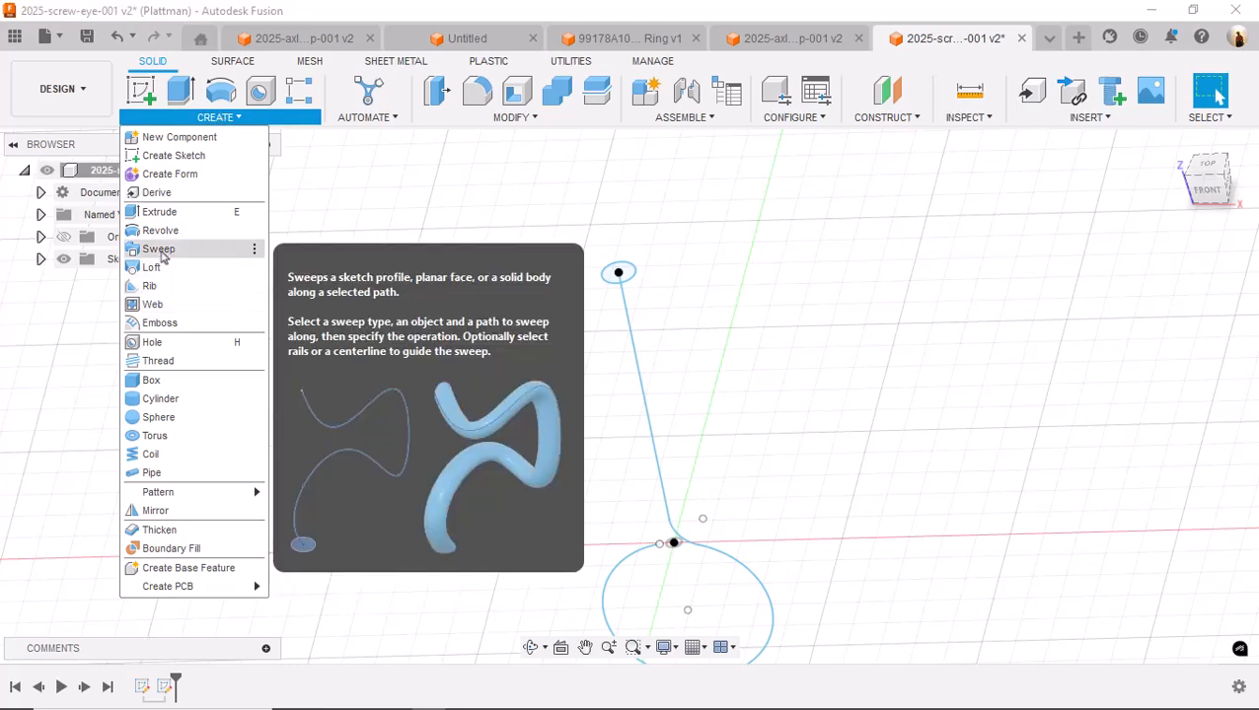
{"action": "left_click", "coordinate": [158, 251]}
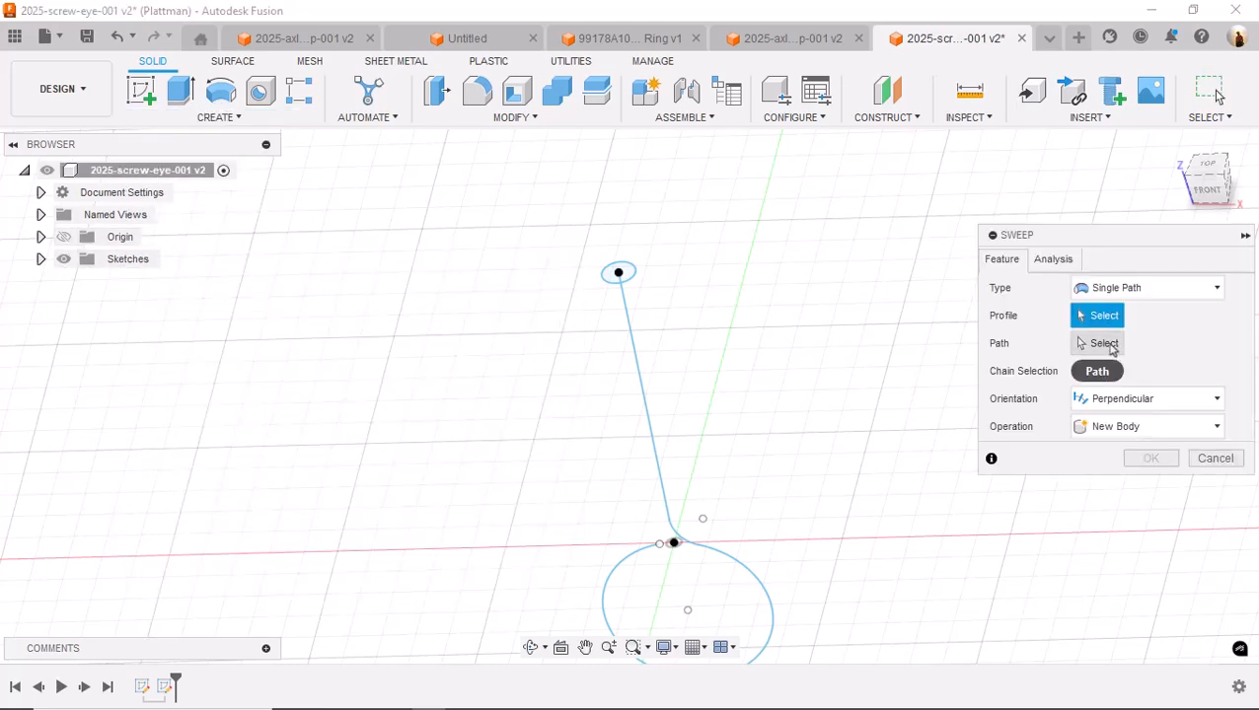
{"action": "left_click", "coordinate": [620, 274]}
{"action": "left_click", "coordinate": [1097, 343]}
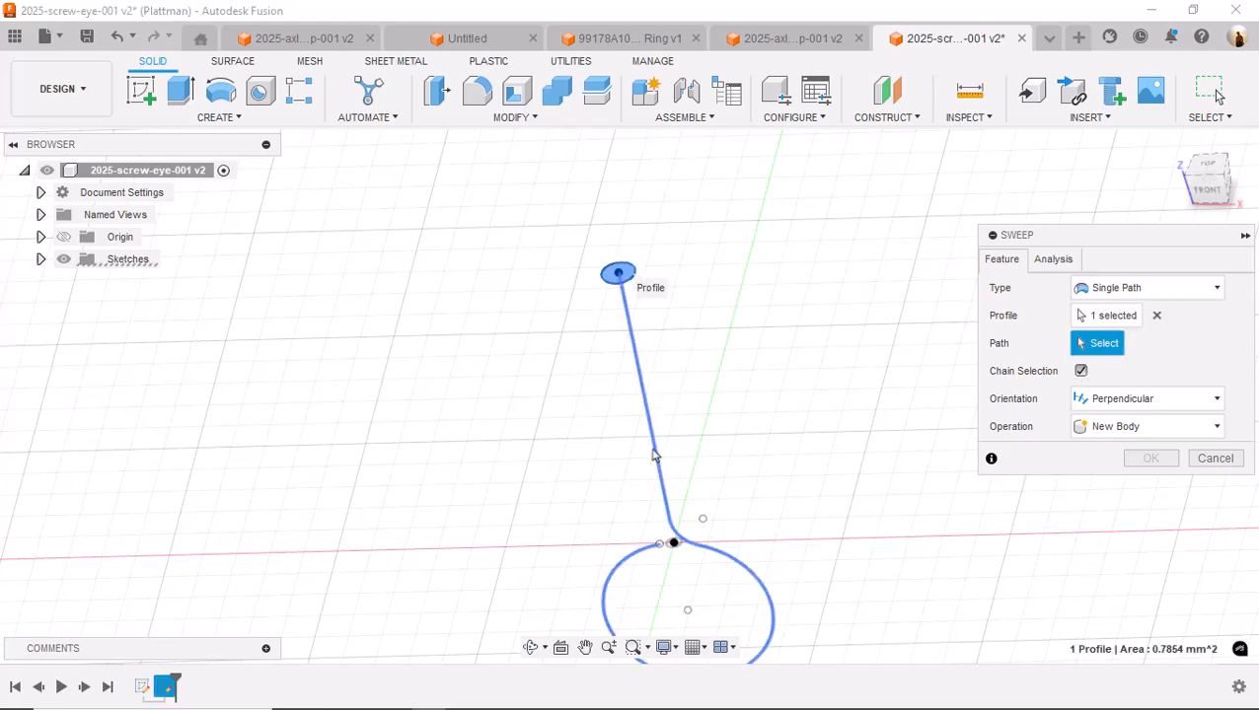
{"action": "left_click", "coordinate": [651, 457]}
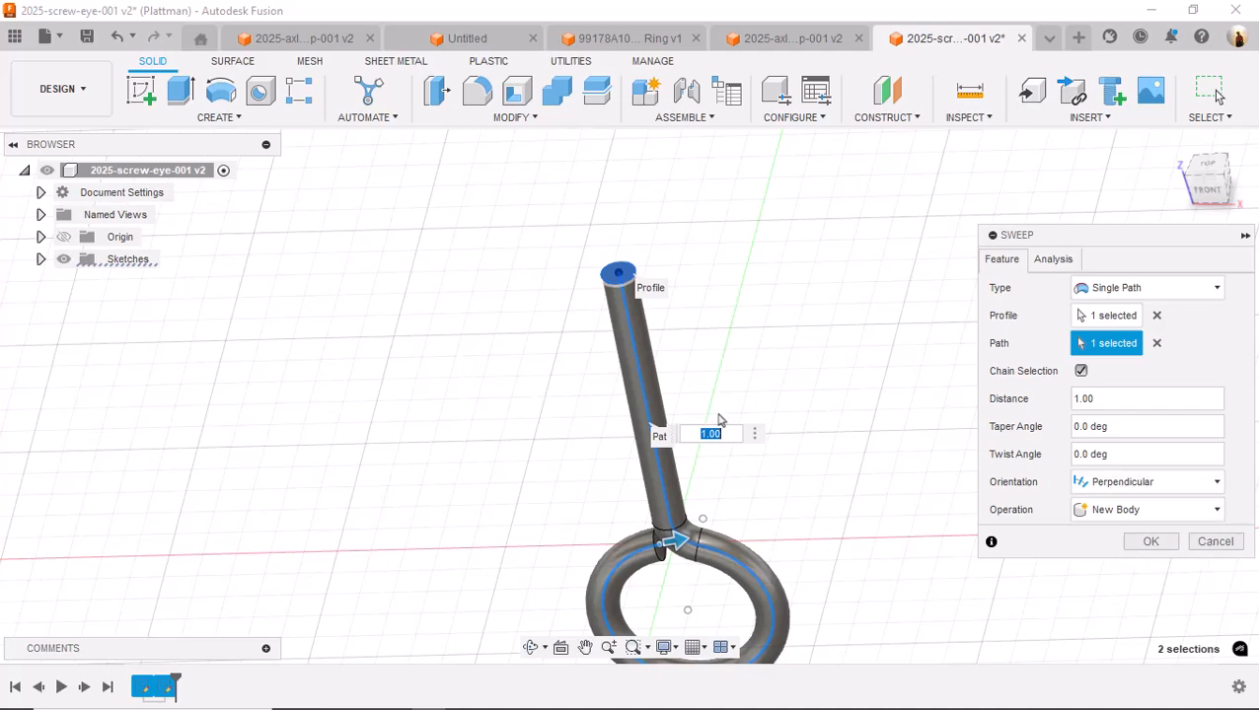
{"action": "left_click", "coordinate": [1149, 540]}
Fillet the flat end face at the eye's open end, beside the shank bend
{"action": "scroll", "coordinate": [817, 460], "scroll_direction": "down", "scroll_amount": 2}
{"action": "middle_click_drag", "start_coordinate": [815, 458], "coordinate": [846, 393], "text": "shift"}
{"action": "scroll", "coordinate": [675, 587], "scroll_direction": "up", "scroll_amount": 5}
{"action": "middle_click_drag", "start_coordinate": [716, 570], "coordinate": [697, 579], "text": "shift"}
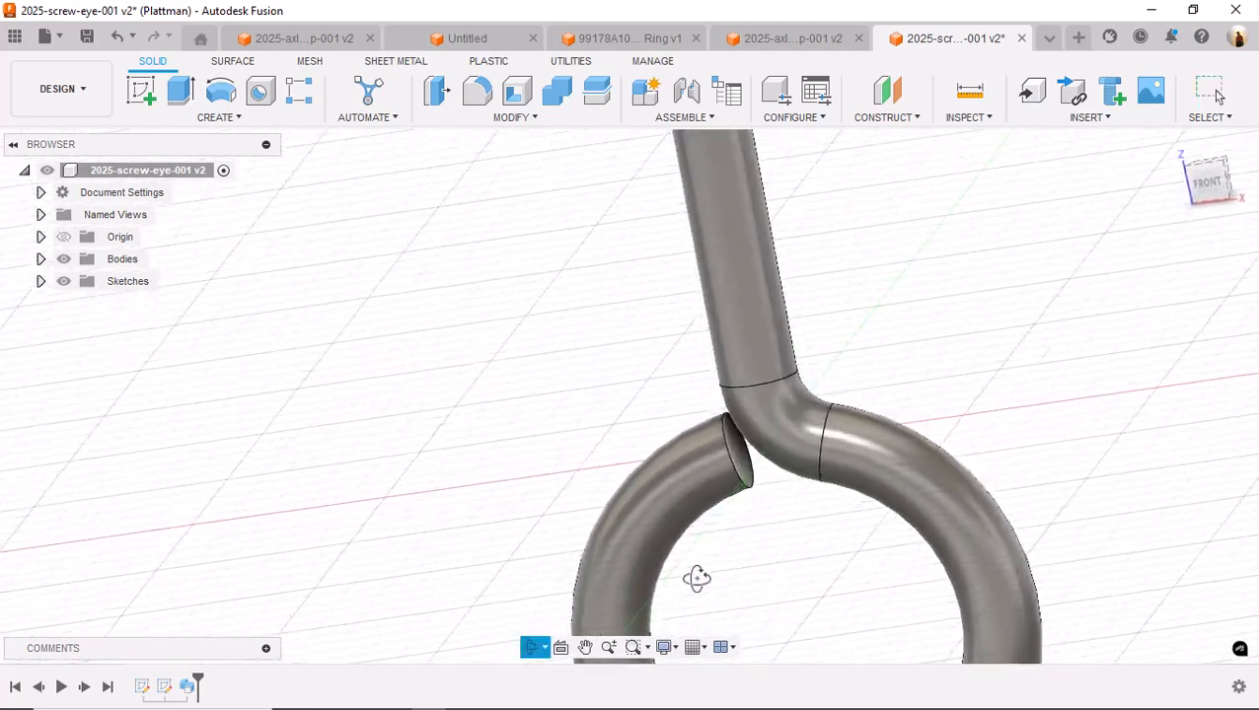
{"action": "left_click", "coordinate": [744, 471]}
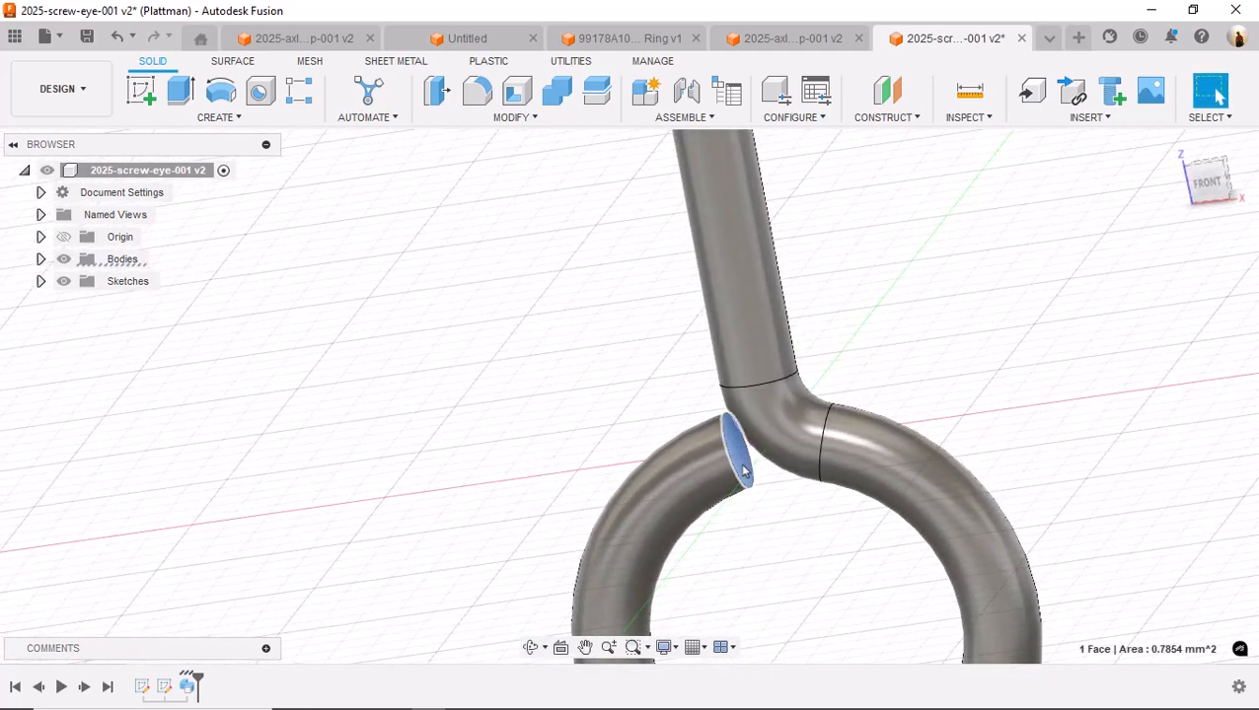
{"action": "key", "text": "f"}
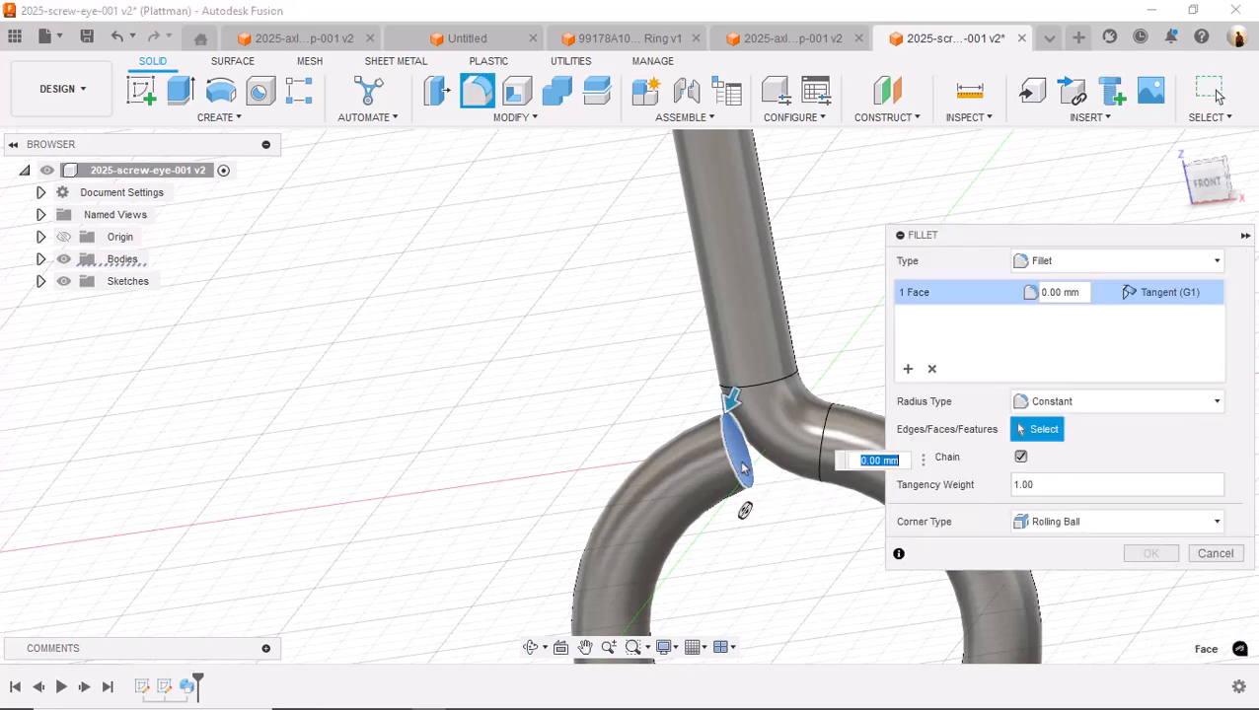
{"action": "key", "text": "Escape"}
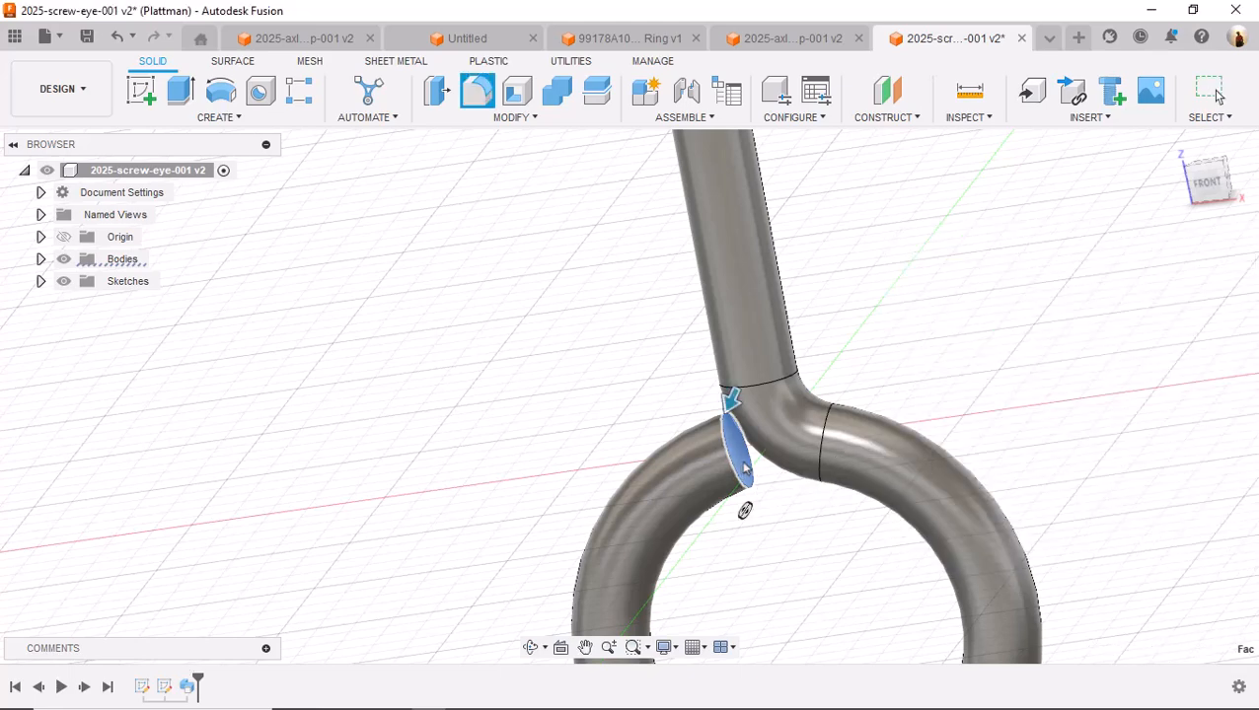
Chamfer the circular edge at the shank's free end by Distance and Angle, with 3.5 mm, 7 degrees and the direction flipped
{"action": "scroll", "coordinate": [854, 341], "scroll_direction": "down", "scroll_amount": 5}
{"action": "middle_click_drag", "start_coordinate": [854, 340], "coordinate": [832, 205]}
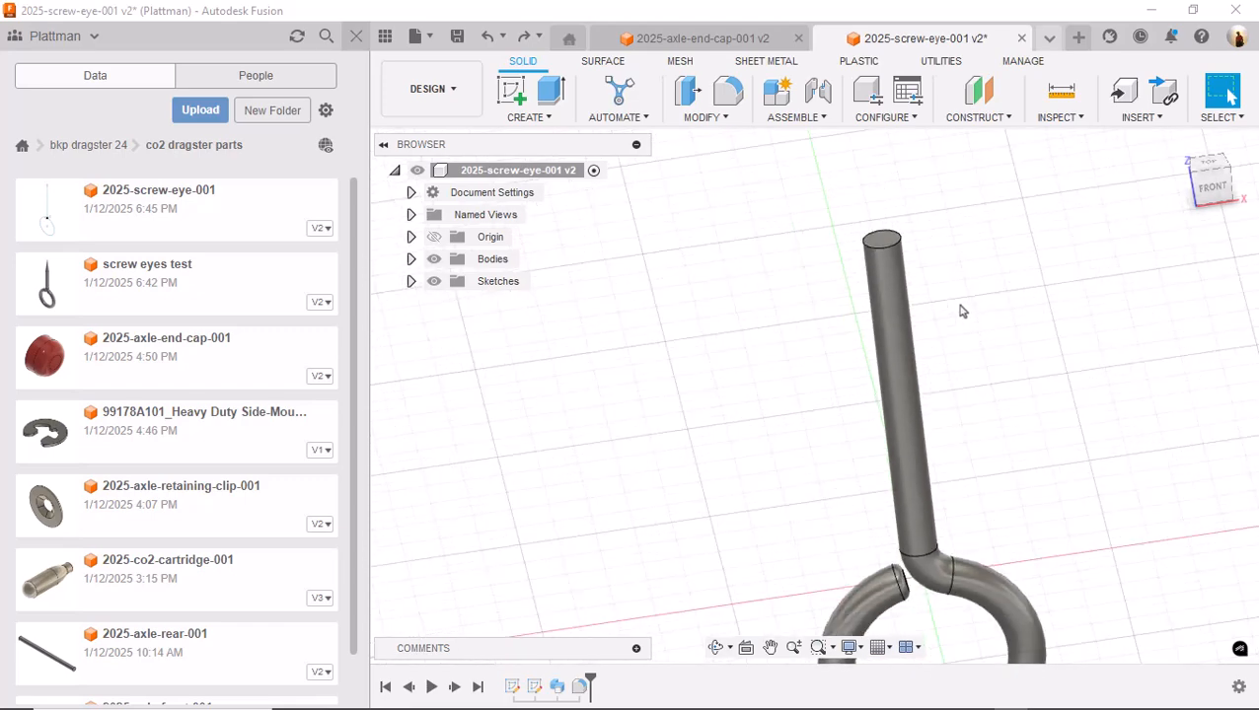
{"action": "scroll", "coordinate": [957, 306], "scroll_direction": "down", "scroll_amount": 3}
{"action": "scroll", "coordinate": [957, 306], "scroll_direction": "up", "scroll_amount": 2}
{"action": "middle_click_drag", "start_coordinate": [955, 304], "coordinate": [899, 284]}
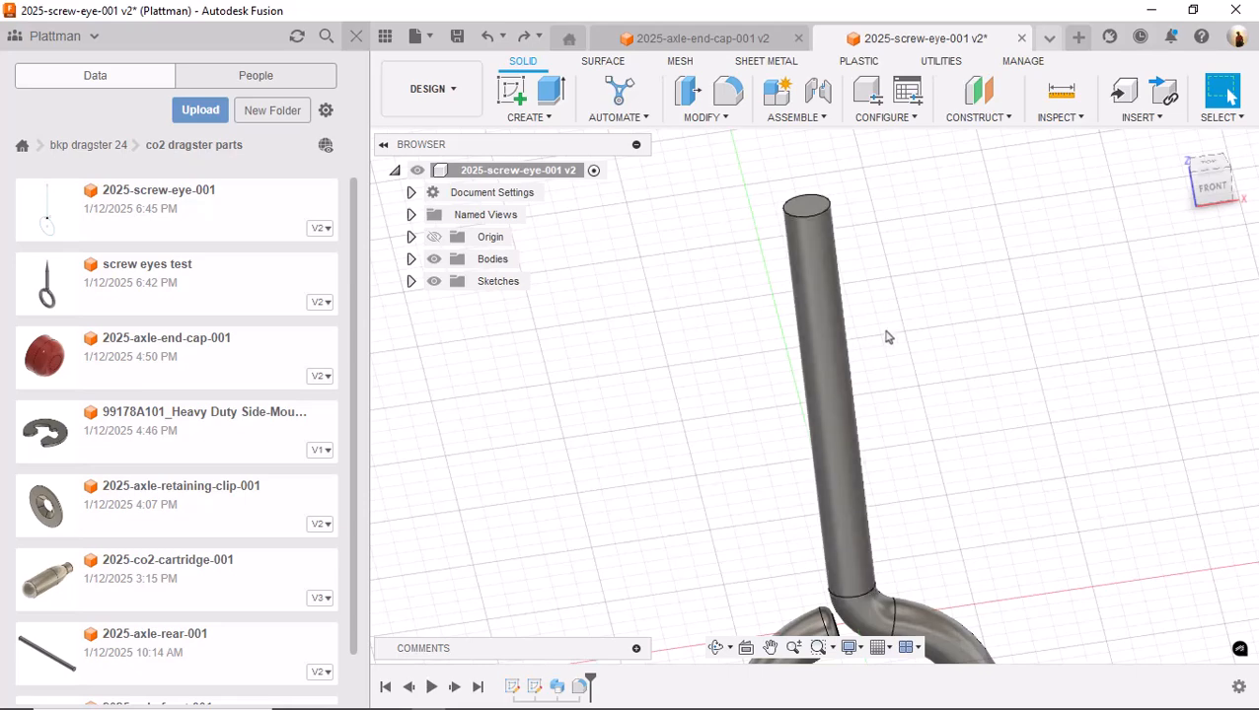
{"action": "left_click", "coordinate": [707, 118]}
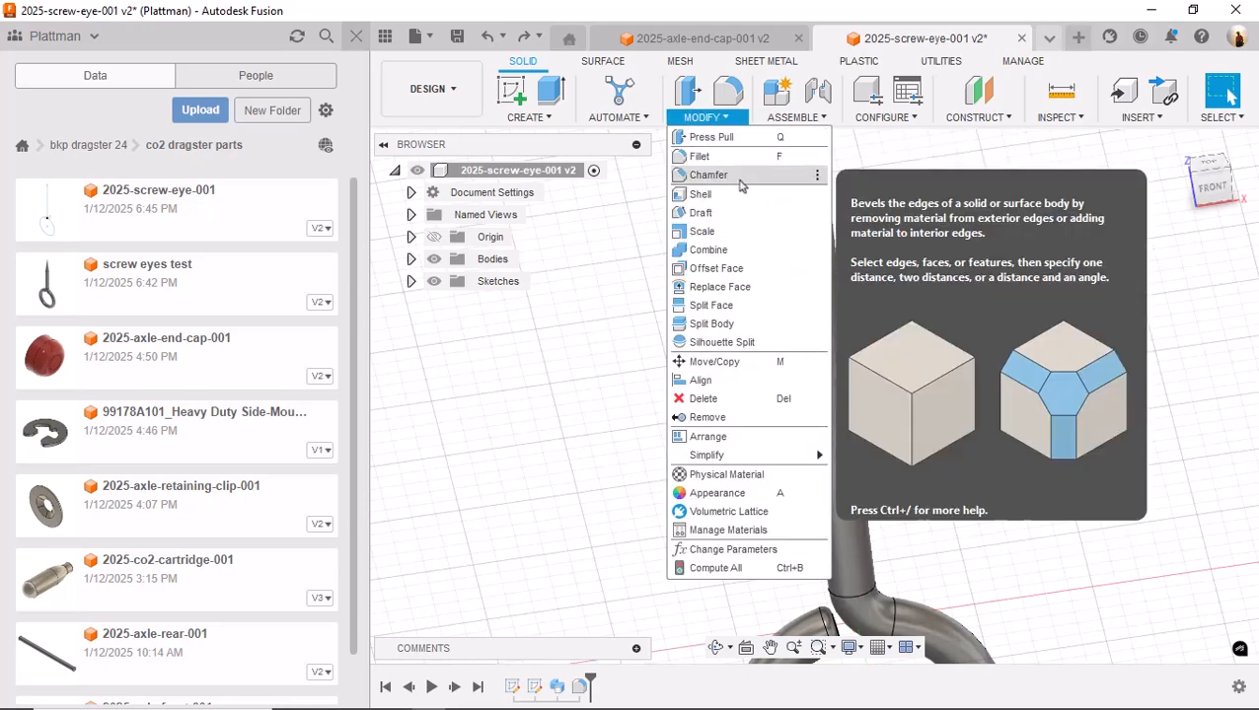
{"action": "left_click", "coordinate": [739, 179]}
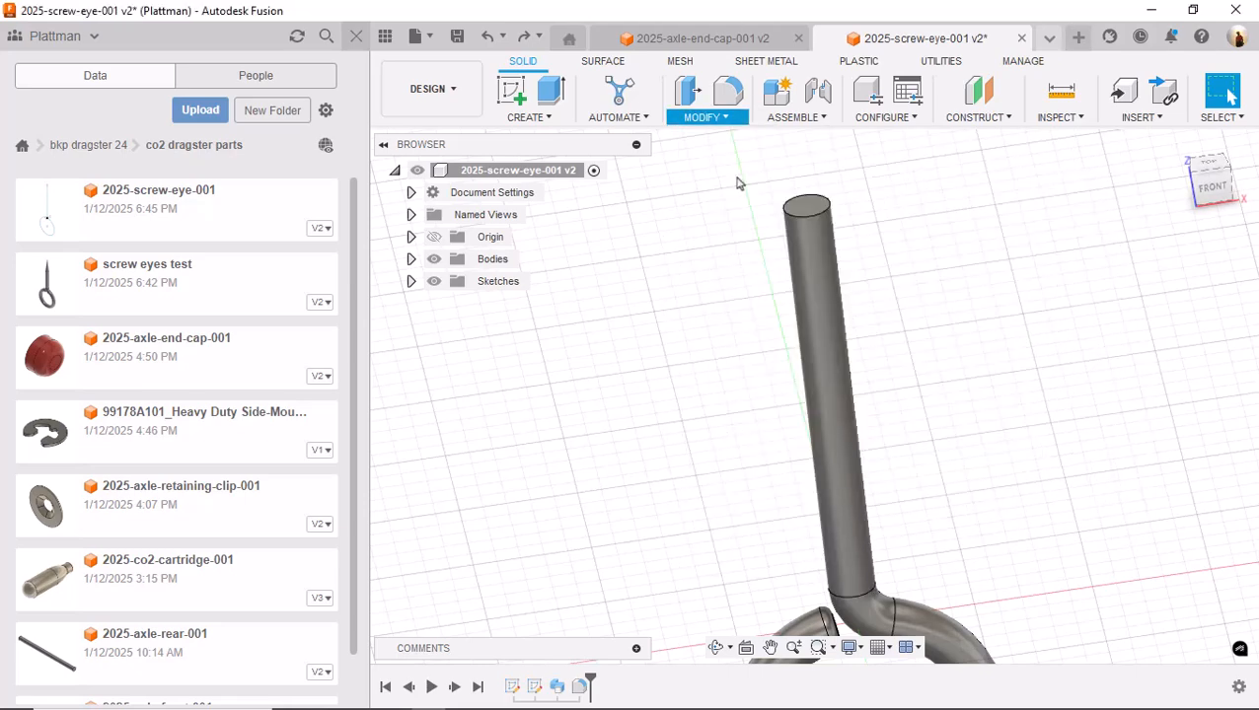
{"action": "left_click", "coordinate": [814, 215]}
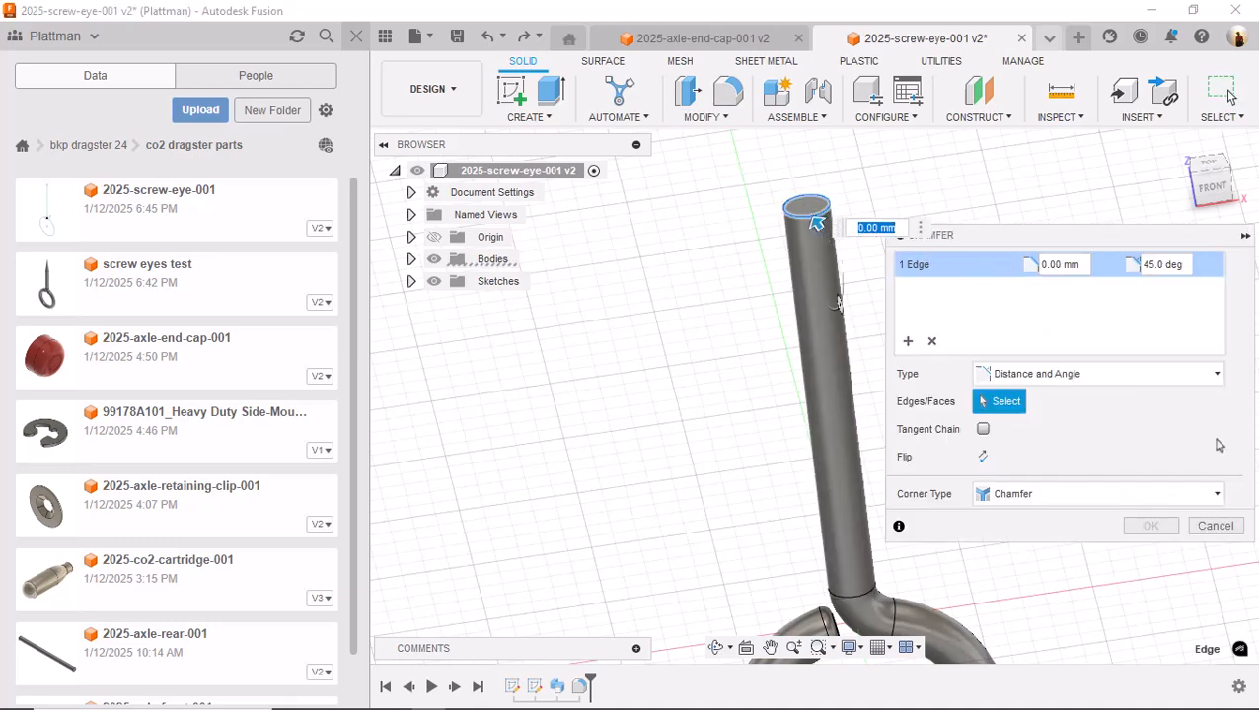
{"action": "left_click", "coordinate": [1079, 267]}
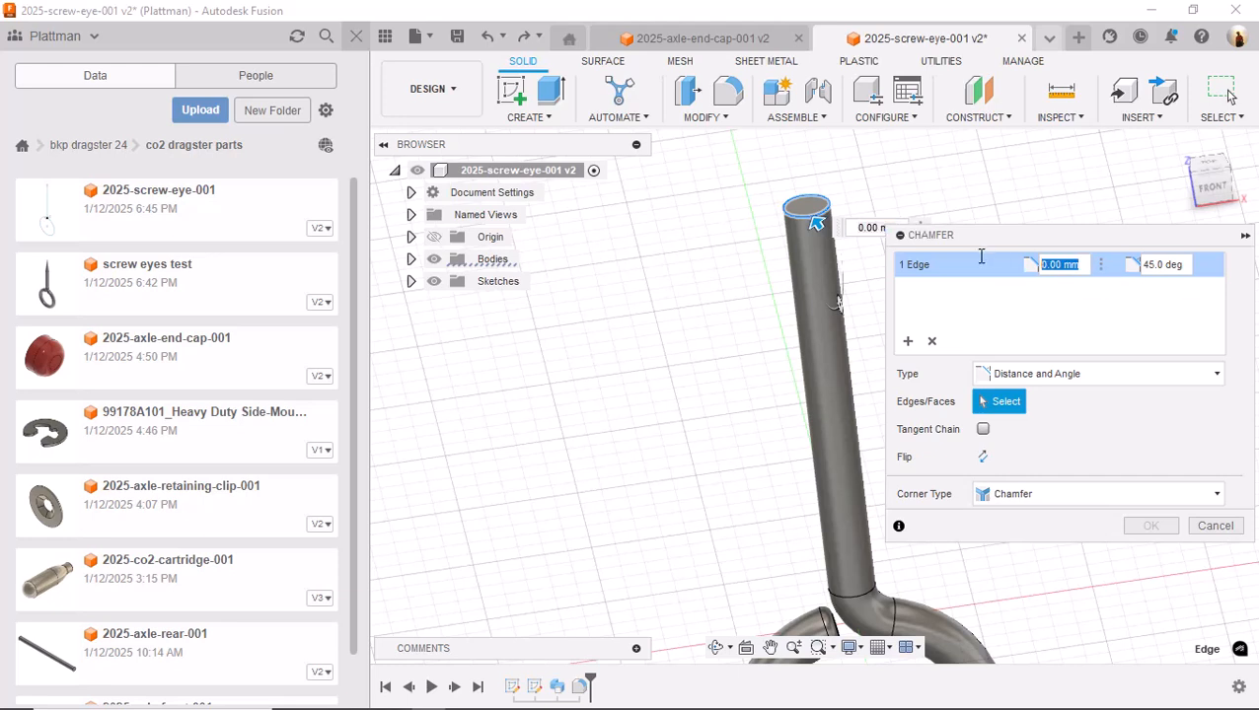
{"action": "type", "text": "3.5"}
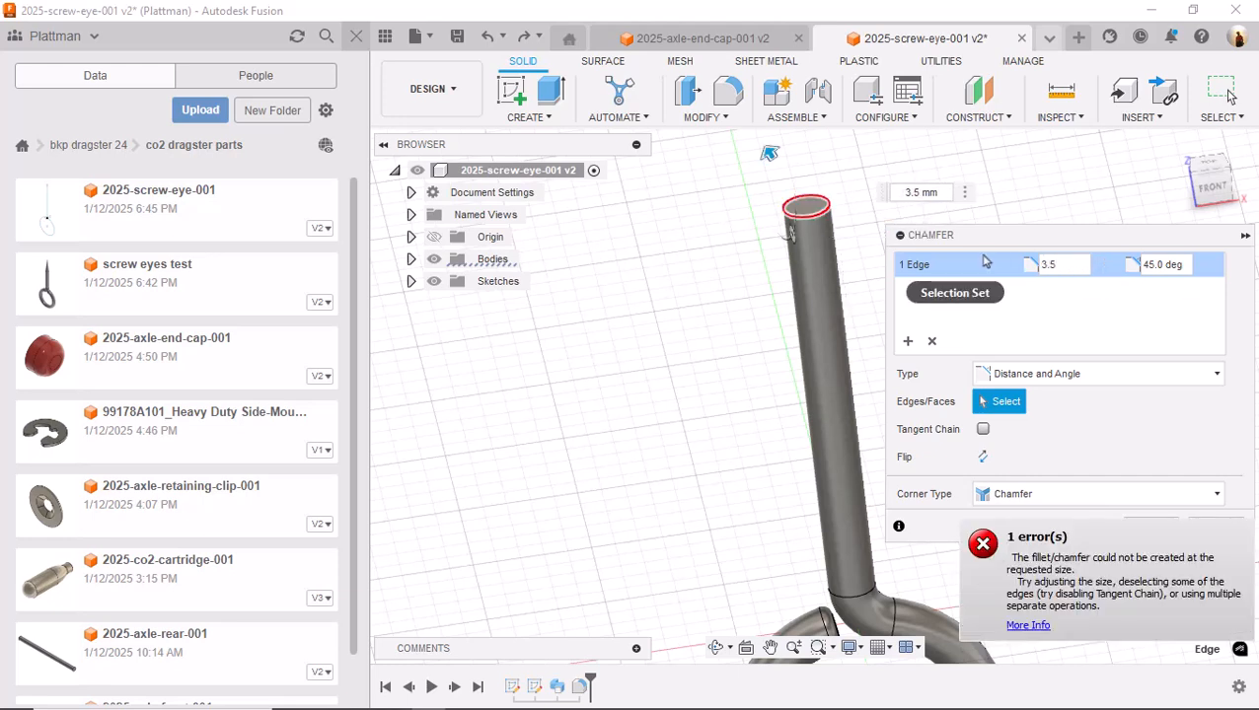
{"action": "key", "text": "Tab"}
{"action": "type", "text": "7"}
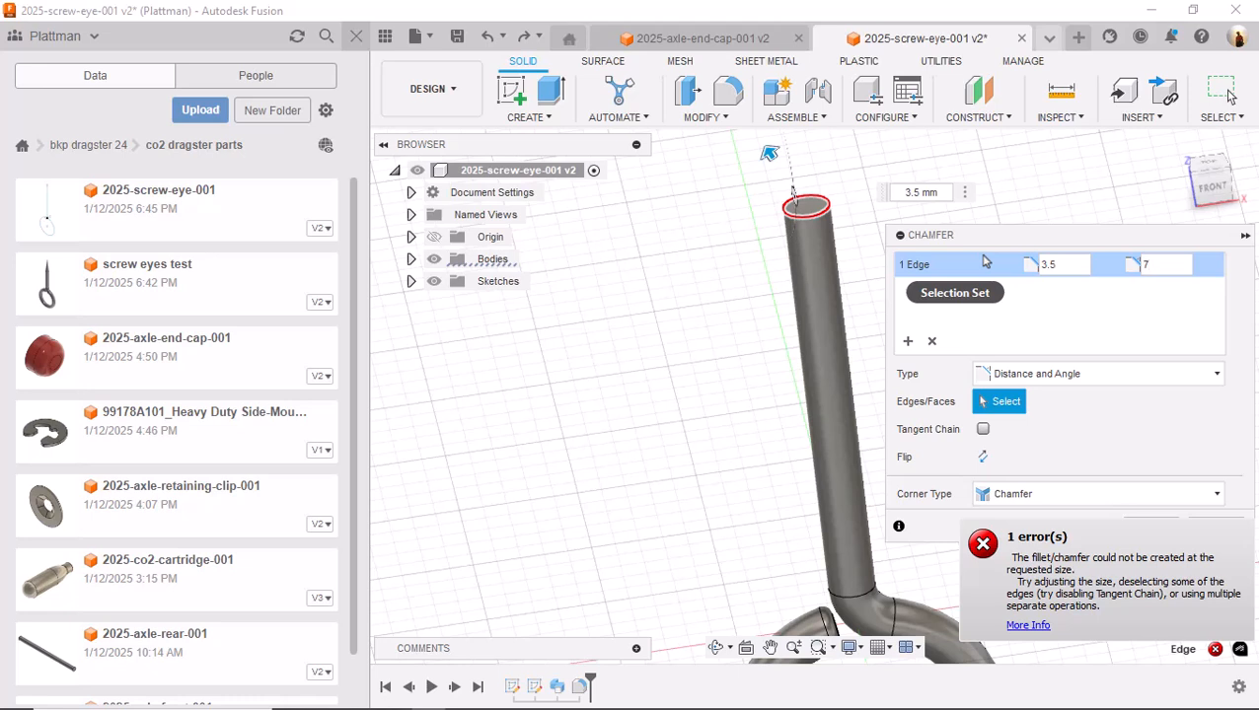
{"action": "left_click", "coordinate": [984, 459]}
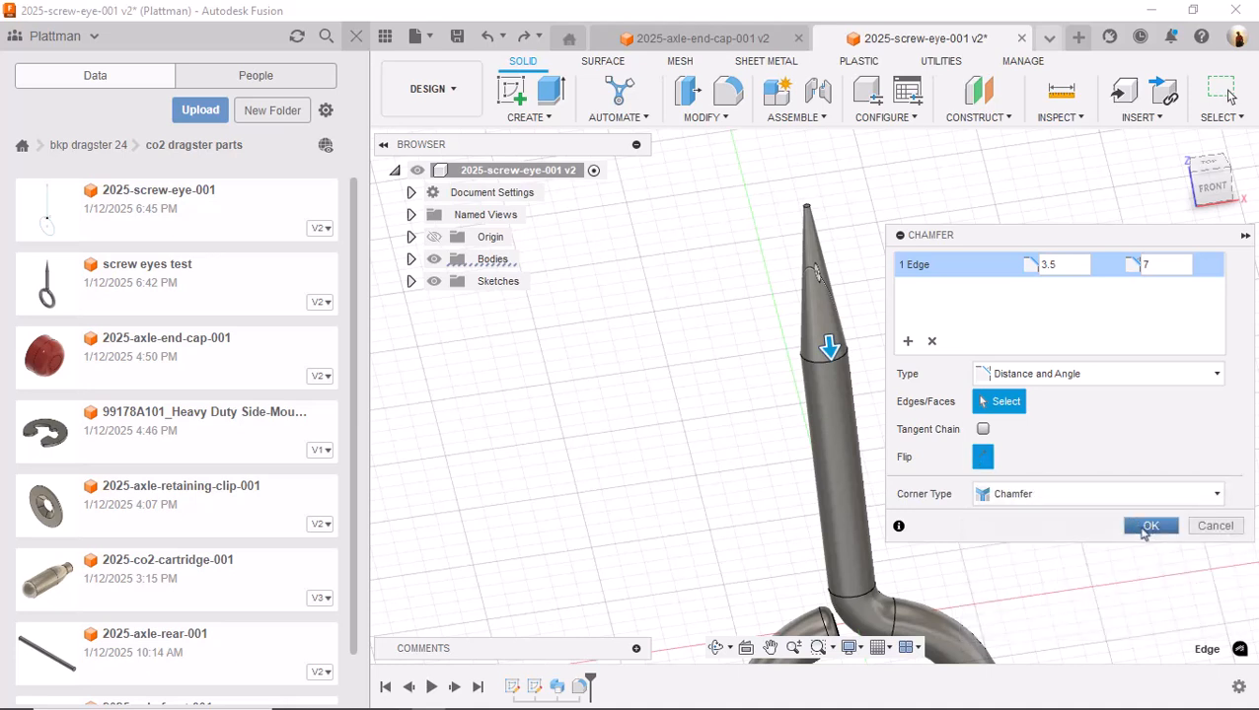
{"action": "left_click", "coordinate": [1147, 528]}
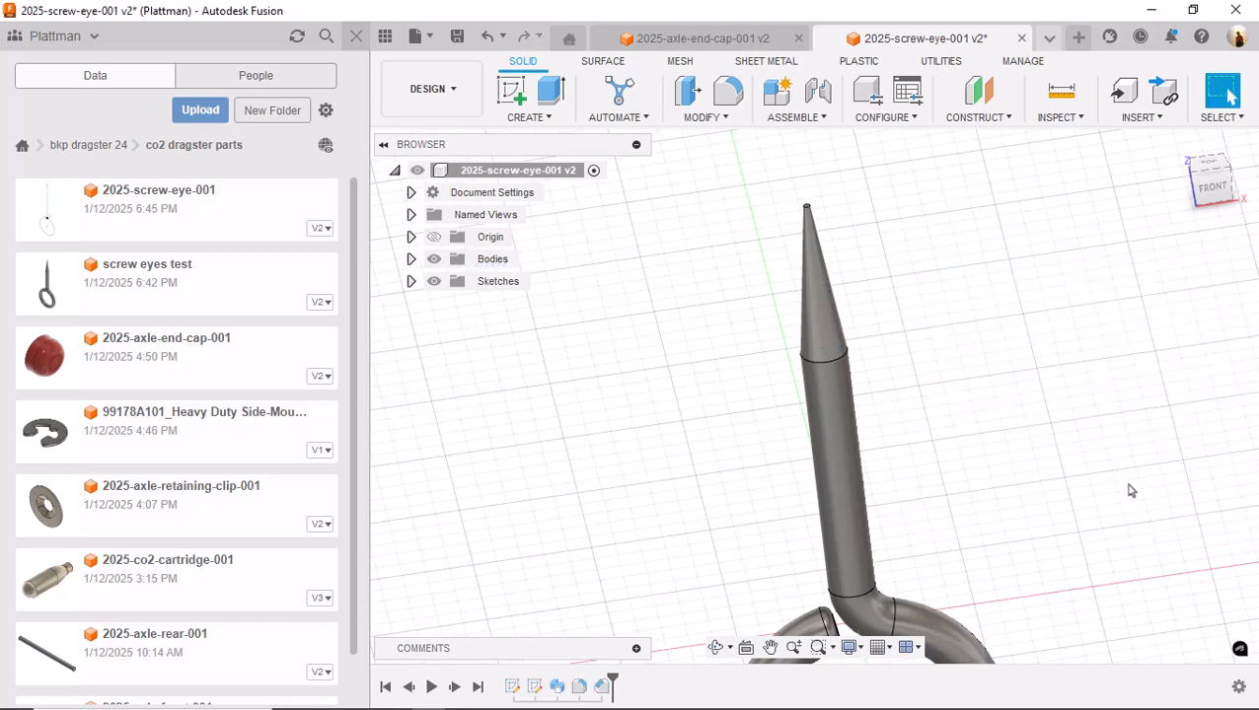
Save the finished screw eye design as a new version with the description "User Saved"
{"action": "scroll", "coordinate": [1091, 485], "scroll_direction": "down", "scroll_amount": 4}
{"action": "middle_click_drag", "start_coordinate": [1085, 487], "coordinate": [955, 401]}
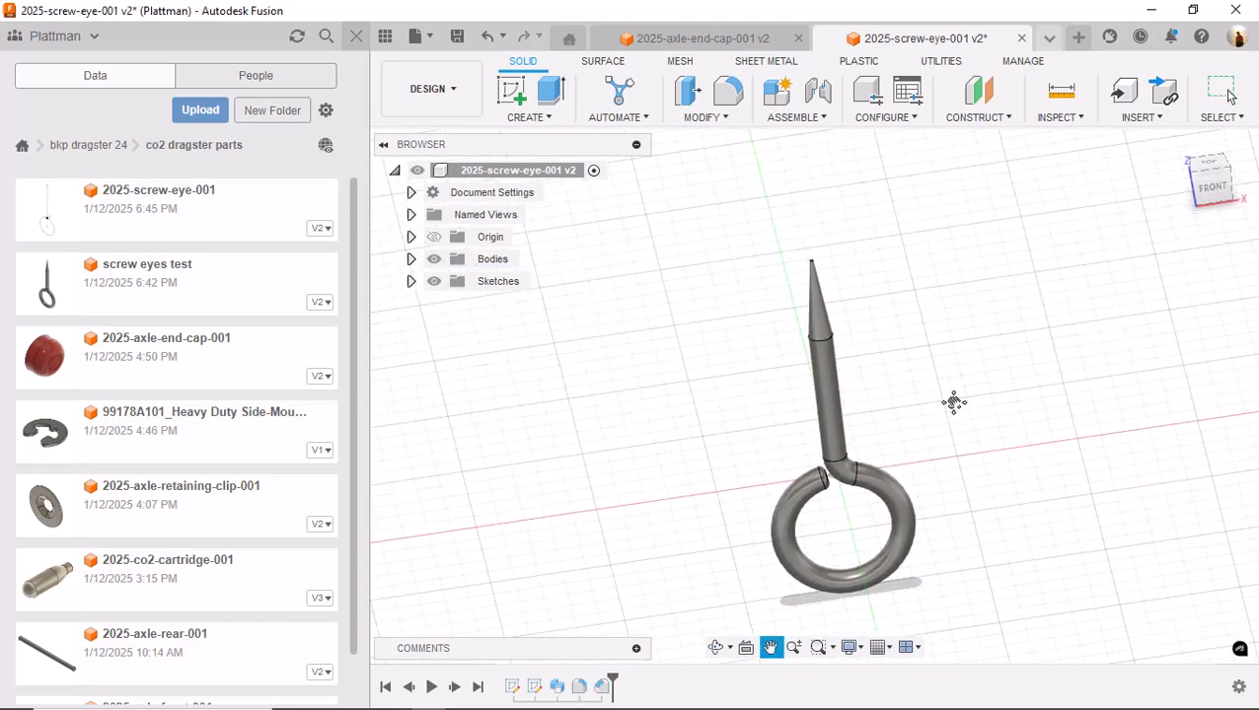
{"action": "middle_click_drag", "start_coordinate": [1037, 440], "coordinate": [1003, 450], "text": "shift"}
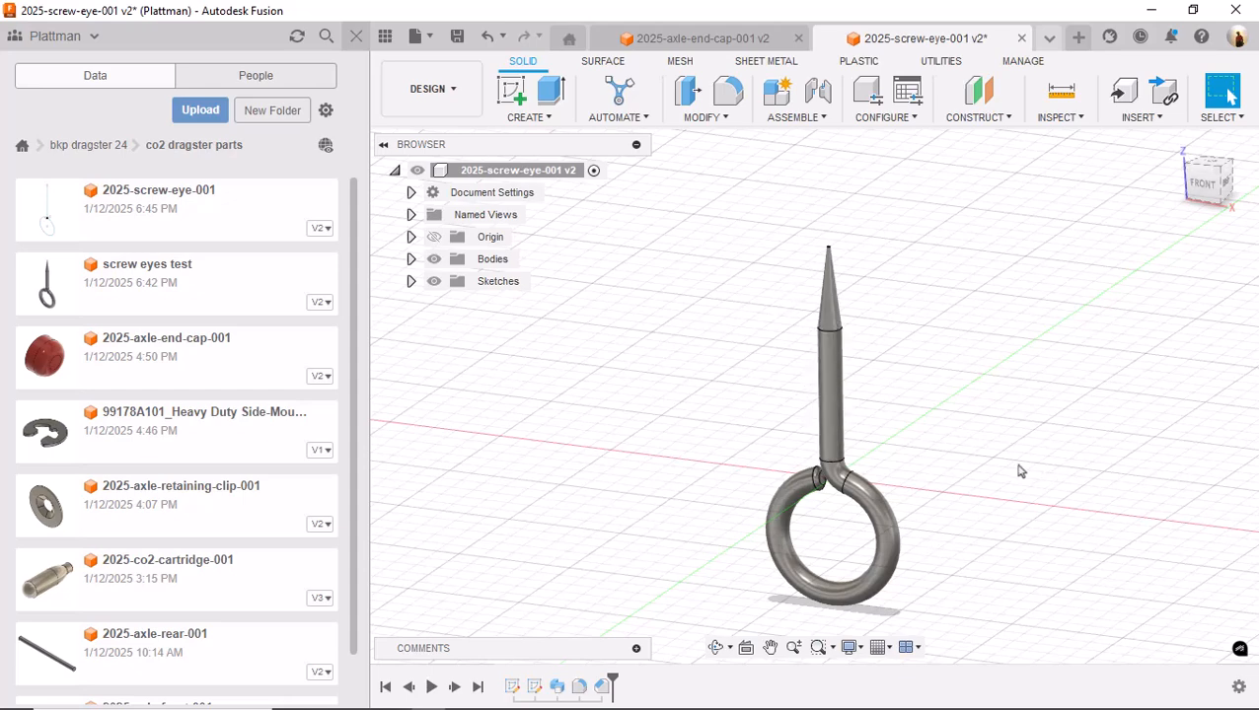
{"action": "middle_click_drag", "start_coordinate": [910, 440], "coordinate": [919, 406]}
{"action": "scroll", "coordinate": [843, 426], "scroll_direction": "up", "scroll_amount": 3}
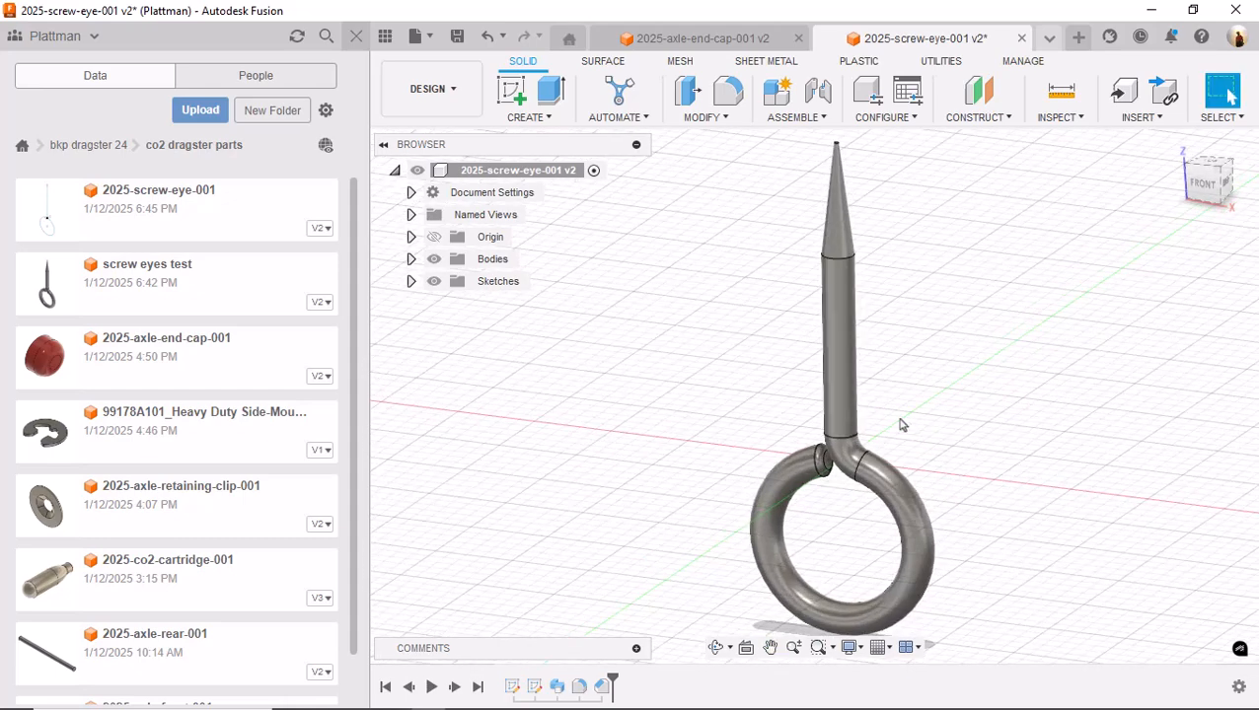
{"action": "scroll", "coordinate": [899, 421], "scroll_direction": "down", "scroll_amount": 1}
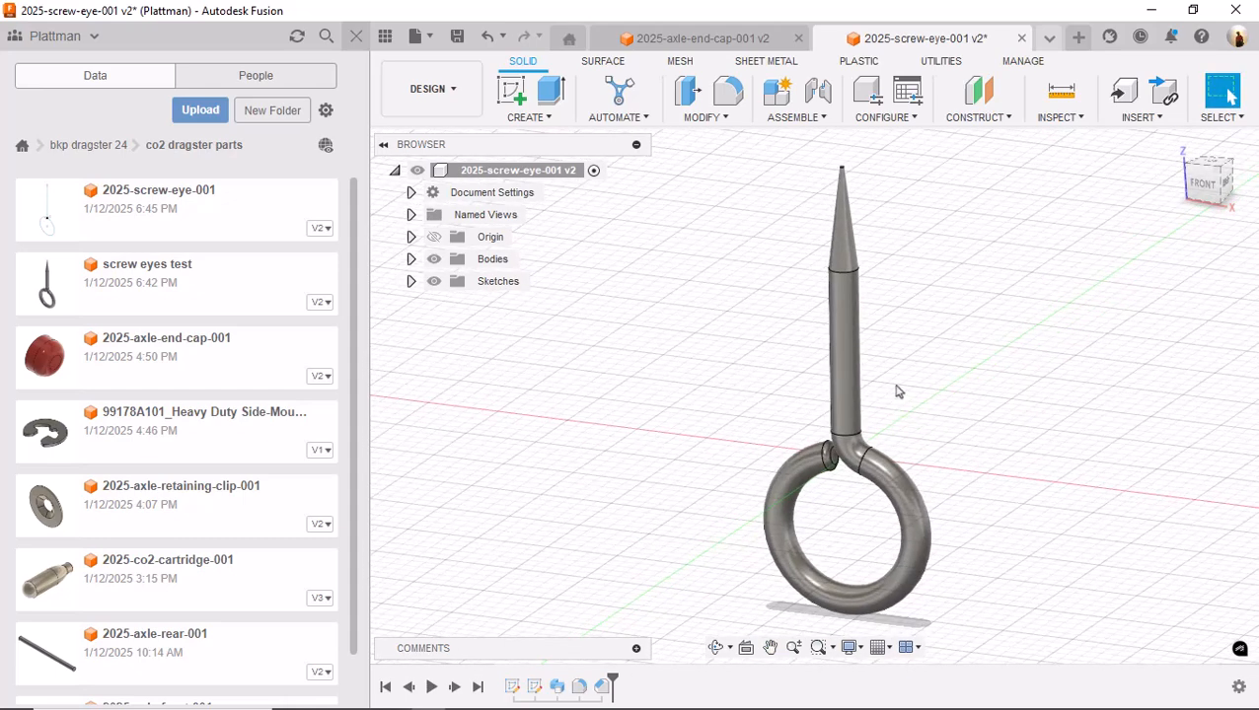
{"action": "left_click", "coordinate": [457, 38]}
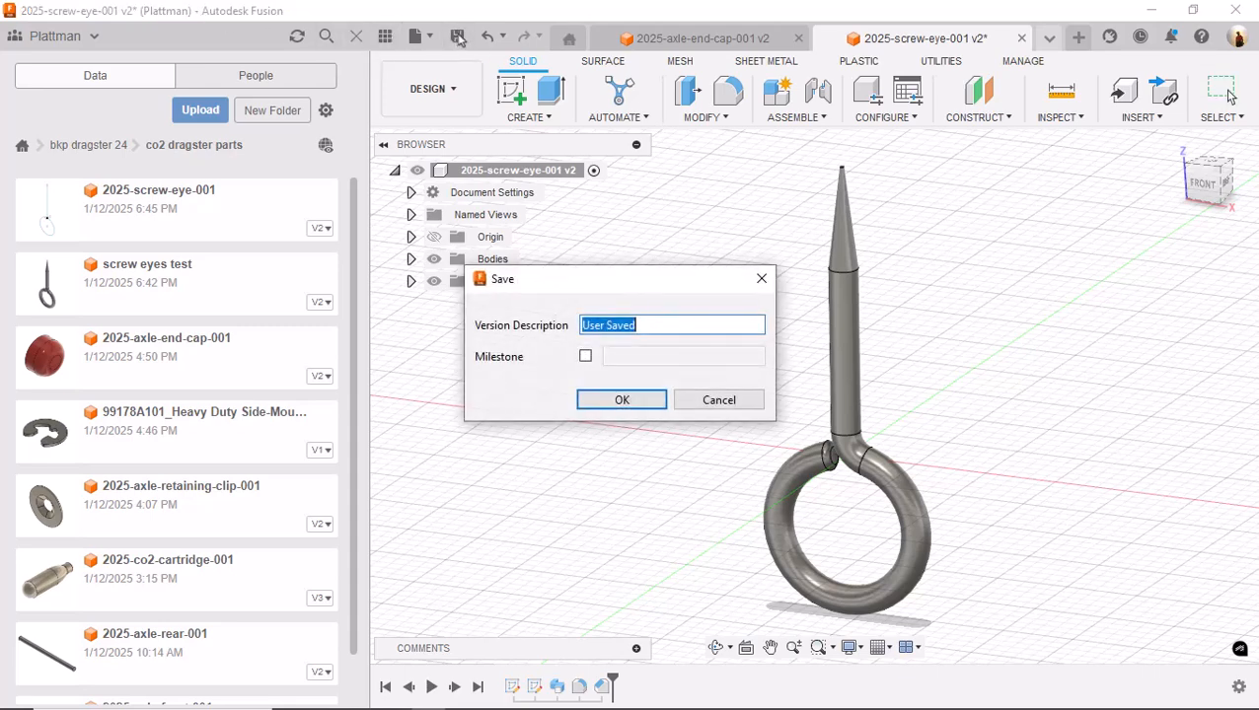
{"action": "left_click", "coordinate": [622, 399]}
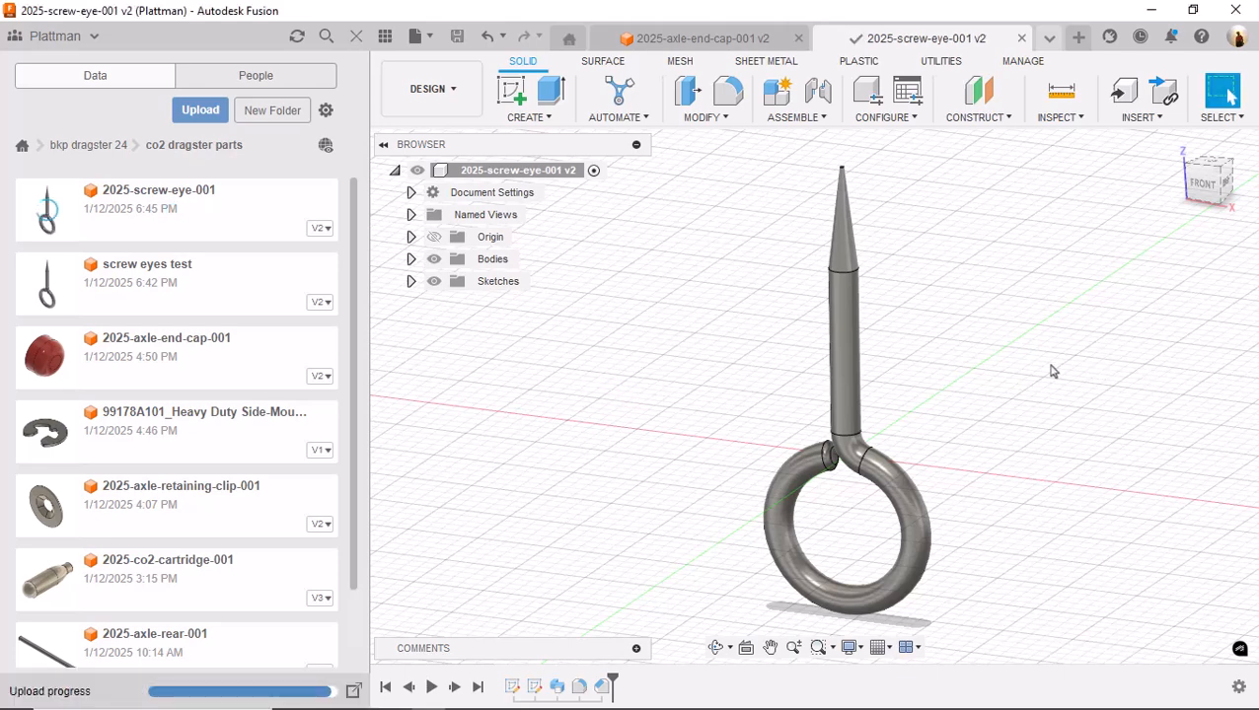